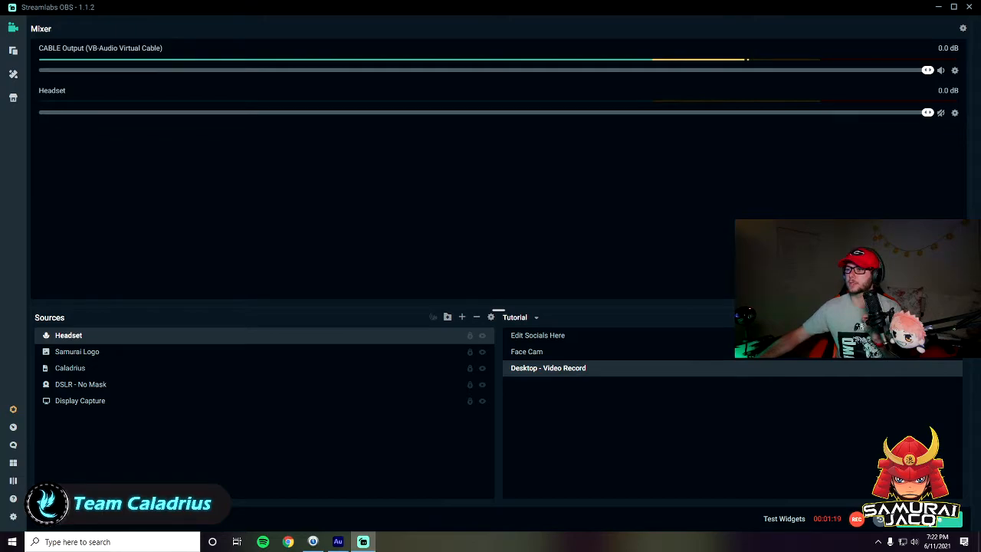
Mute the CABLE Output channel in the mixer and open the source filters of the Headset channel
click(940, 70)
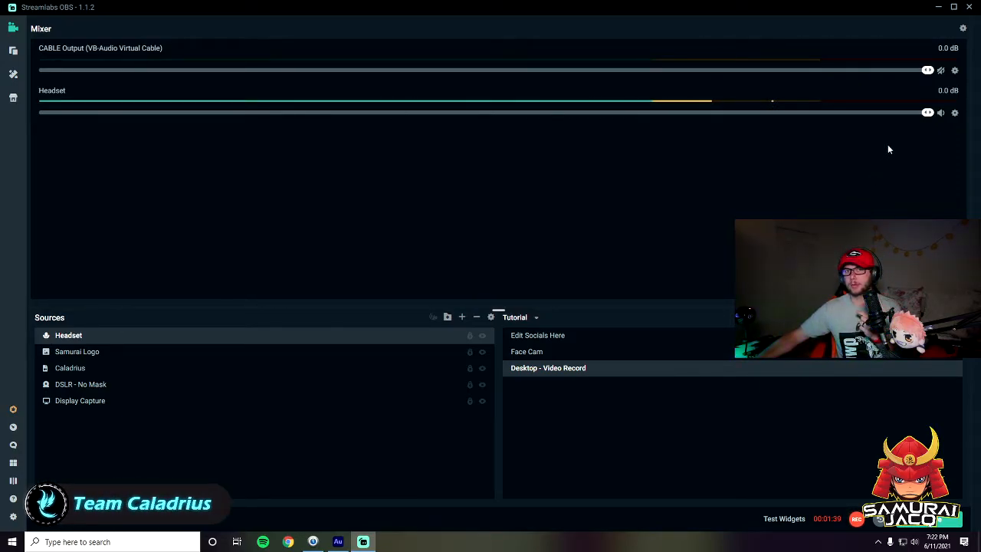
click(955, 113)
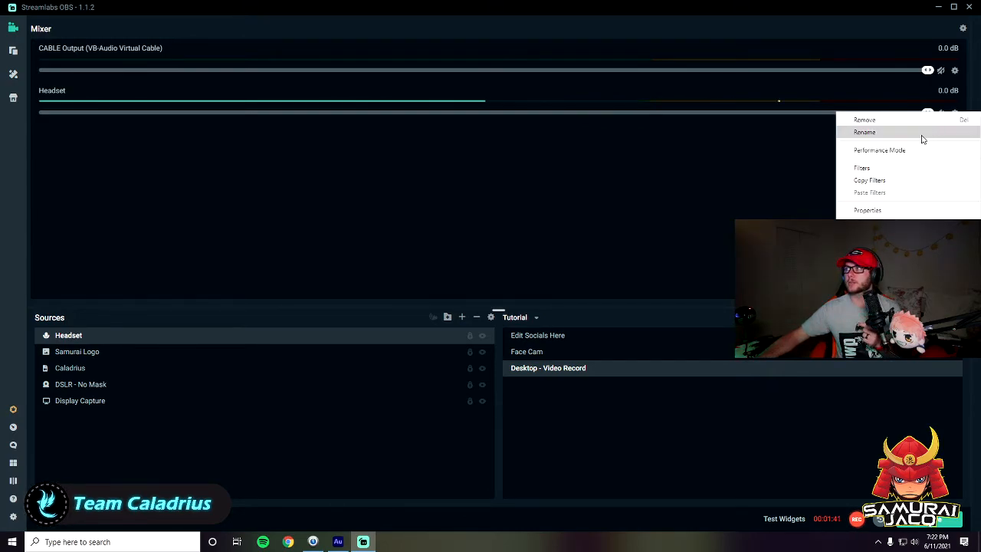
click(956, 112)
click(955, 114)
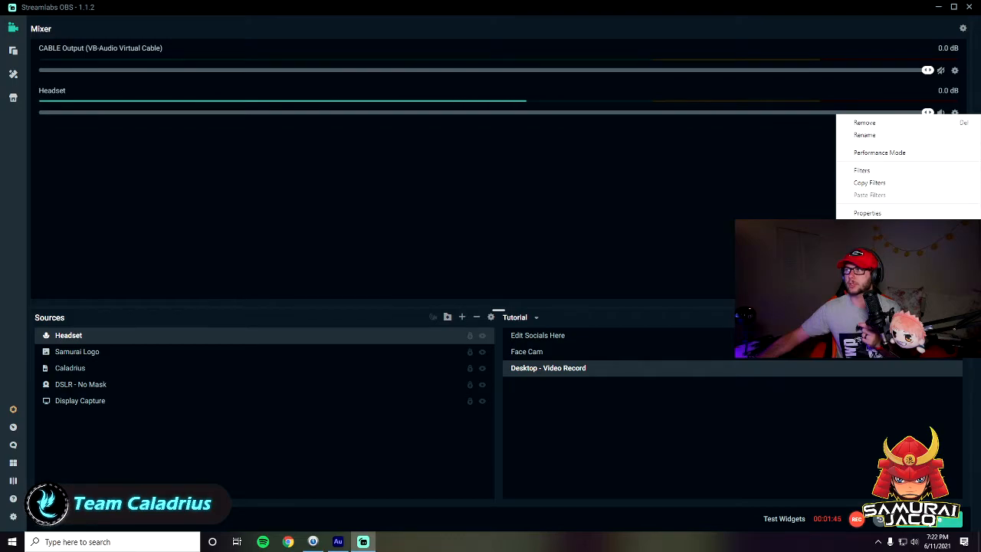
click(902, 170)
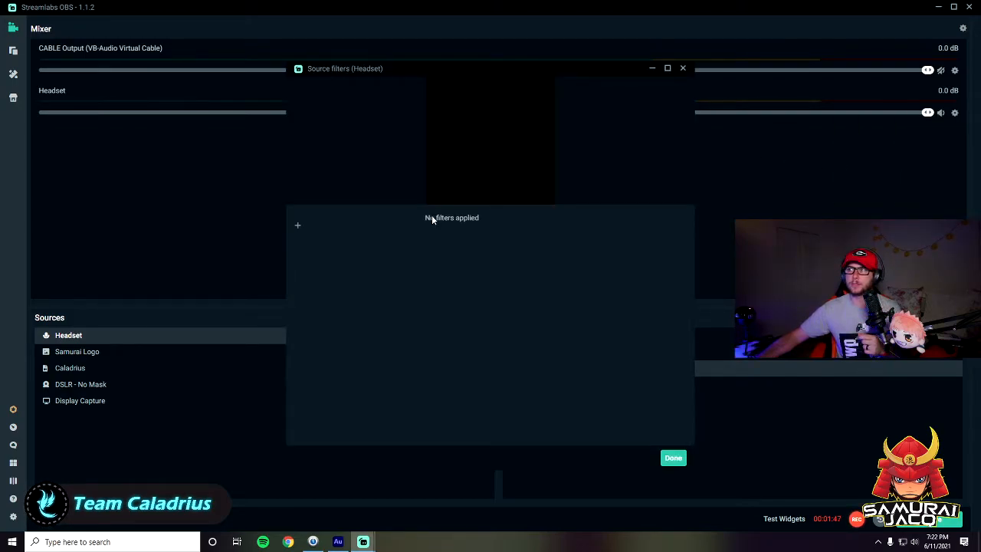
Add a Limiter filter to the Headset source and set its threshold to -10
click(297, 227)
click(378, 185)
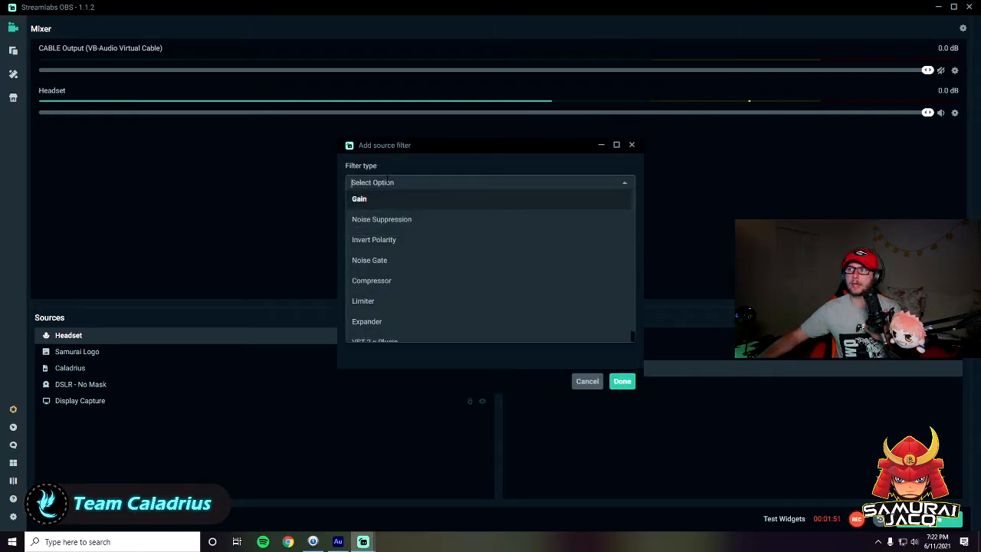
click(390, 303)
click(618, 382)
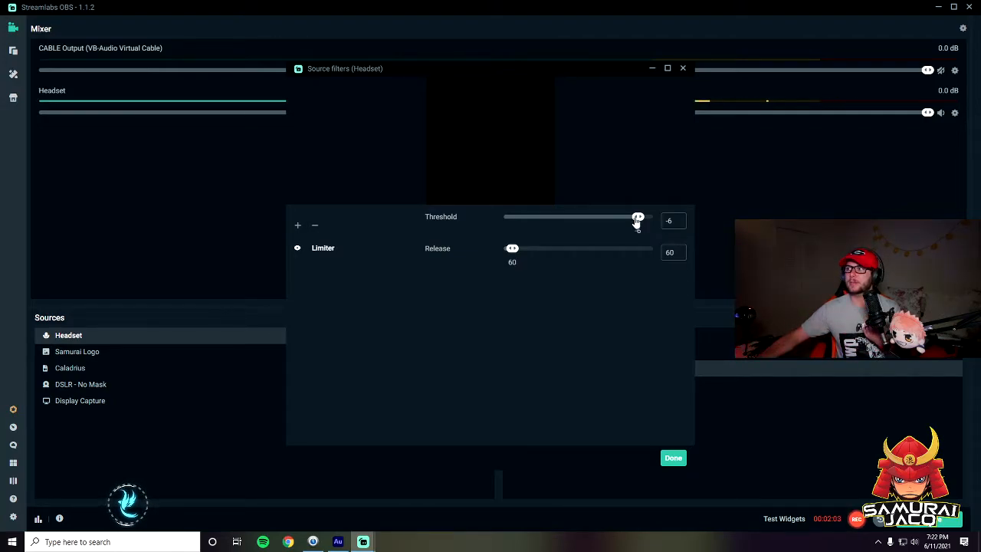
click(670, 220)
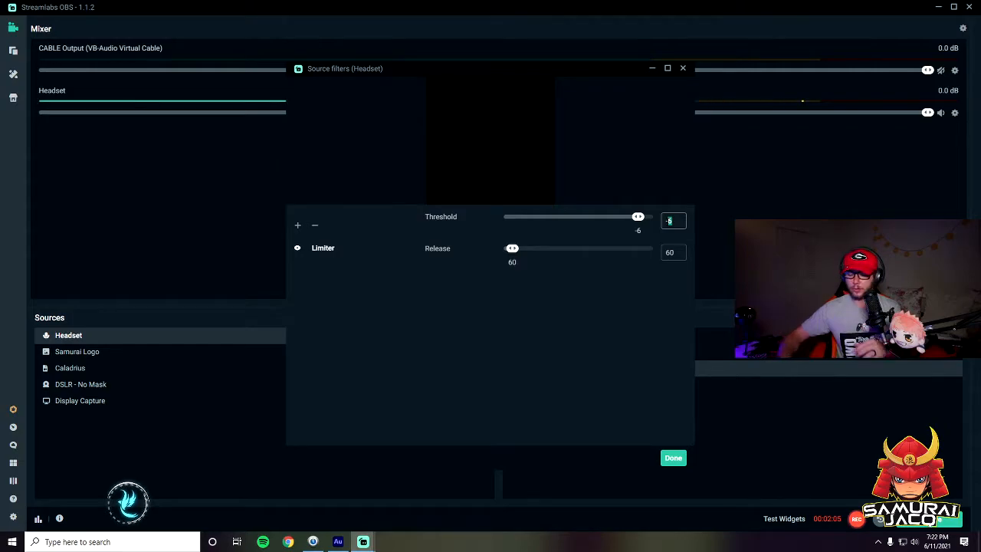
text(10)
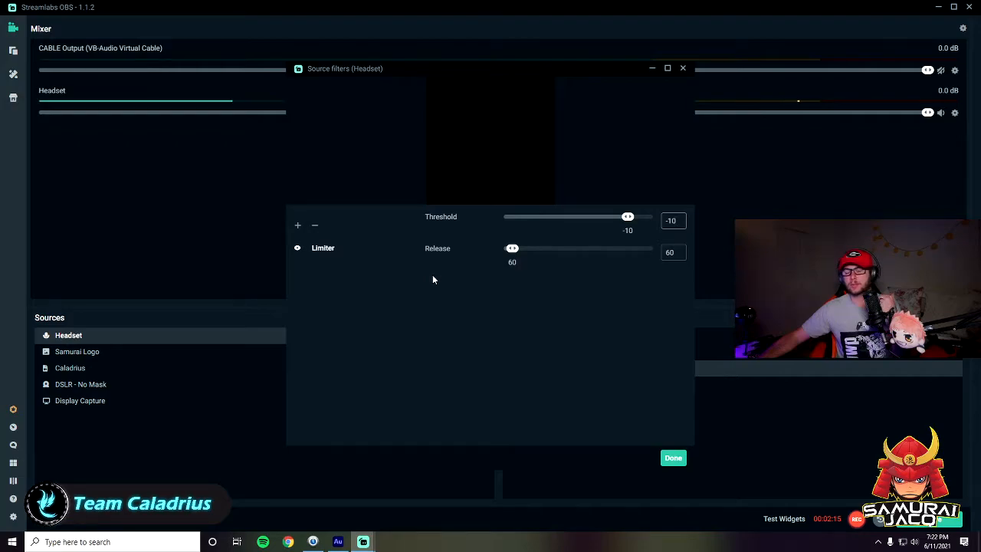
Add a Noise Suppression filter to the Headset source and set its suppression level to -10
click(297, 224)
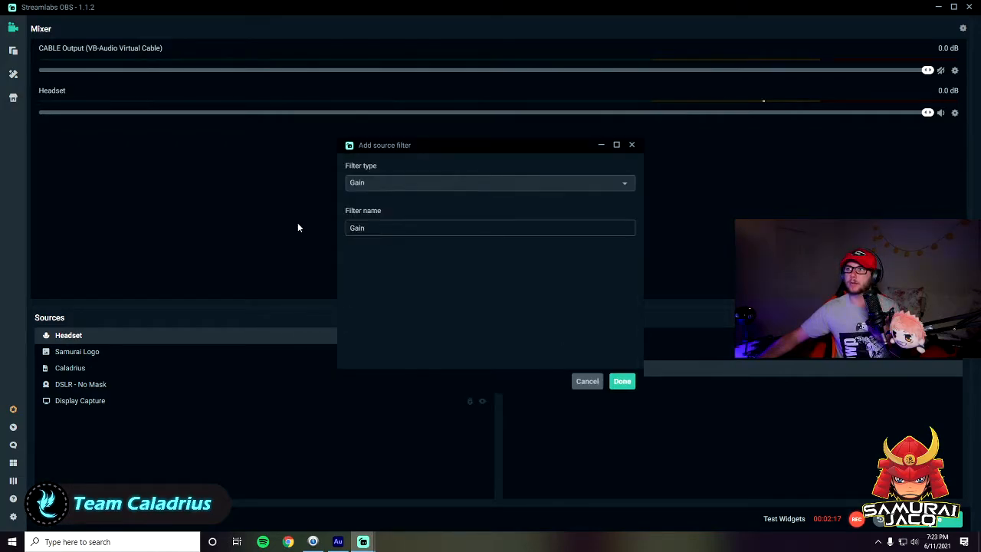
click(400, 183)
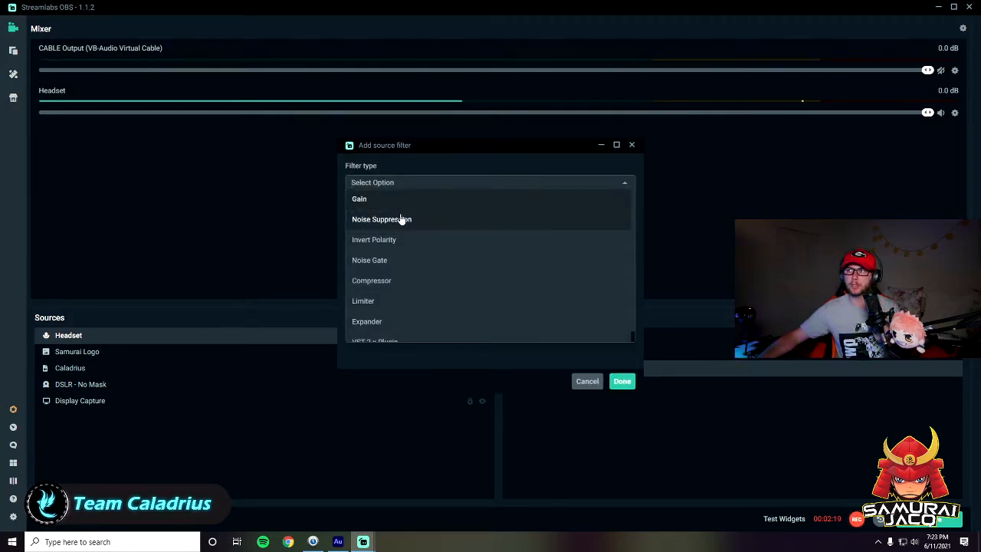
click(402, 219)
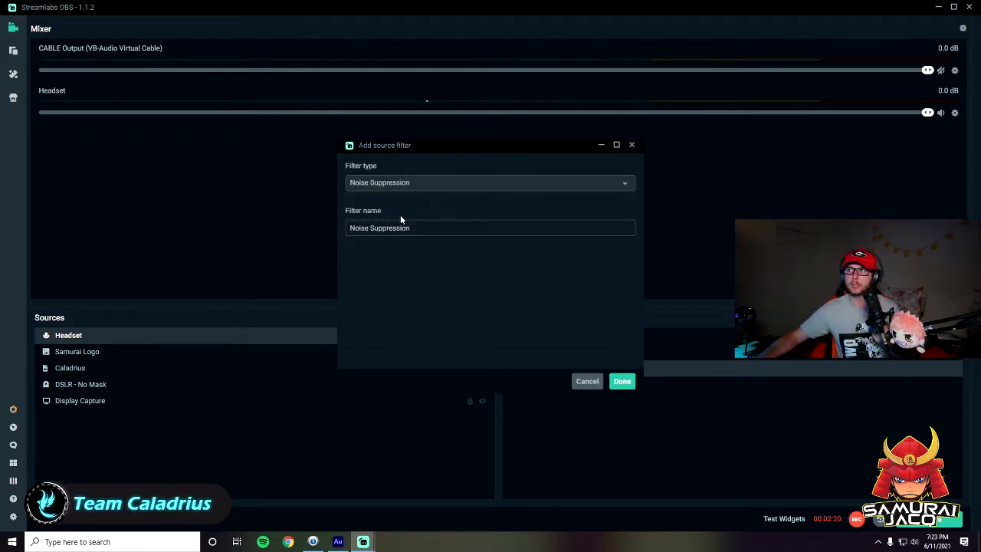
click(622, 381)
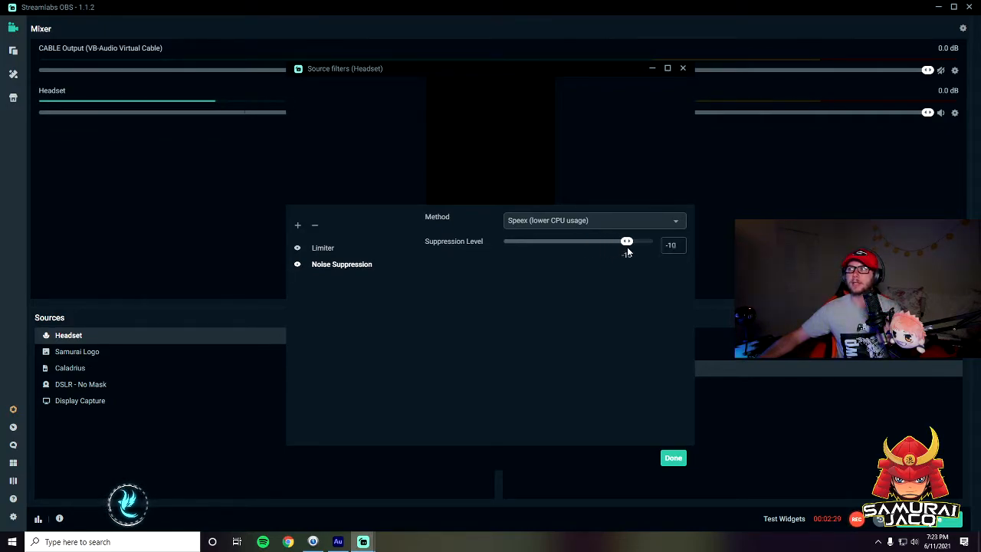
drag(637, 250, 629, 249)
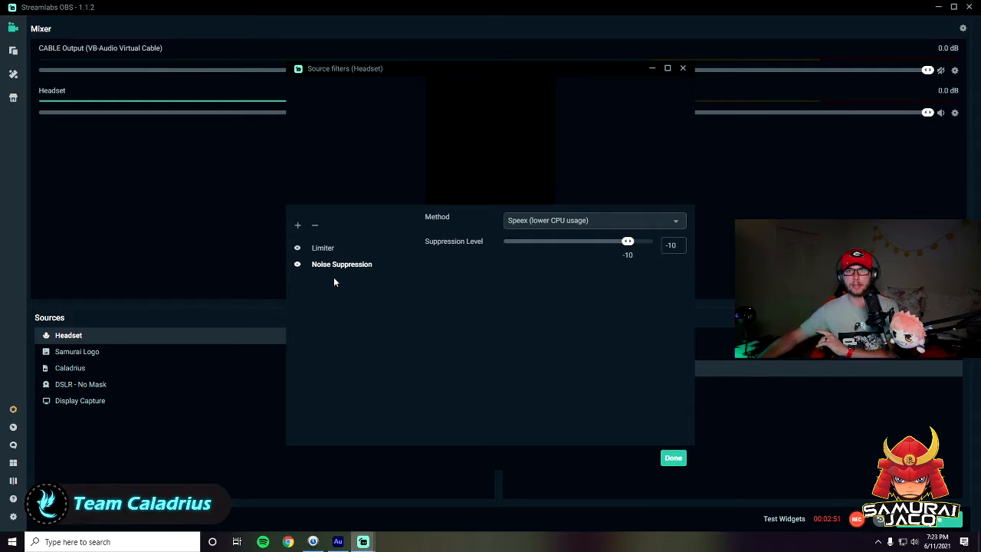
Add a VST 2.x Plugin filter named Compressor to the Headset source
click(298, 228)
click(383, 183)
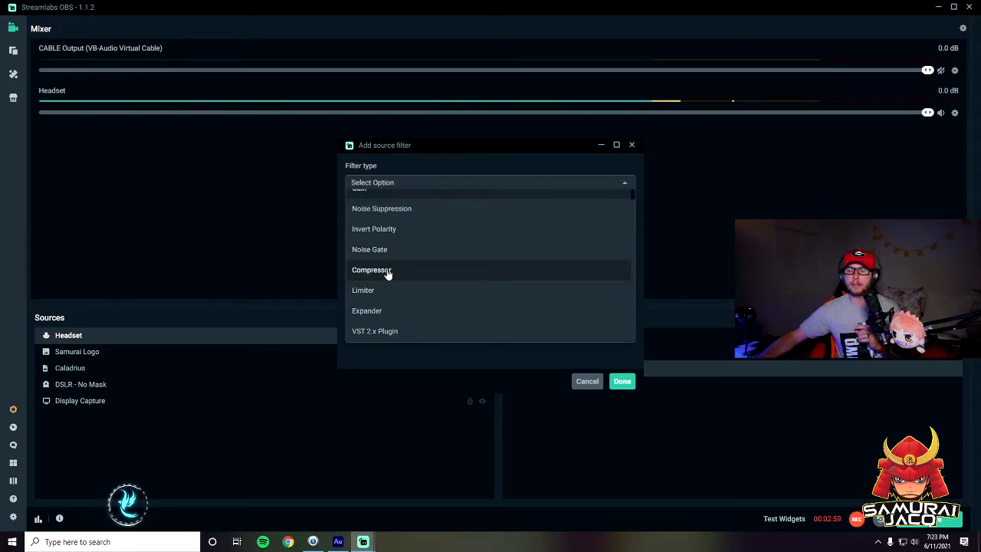
click(377, 332)
drag(395, 229, 314, 226)
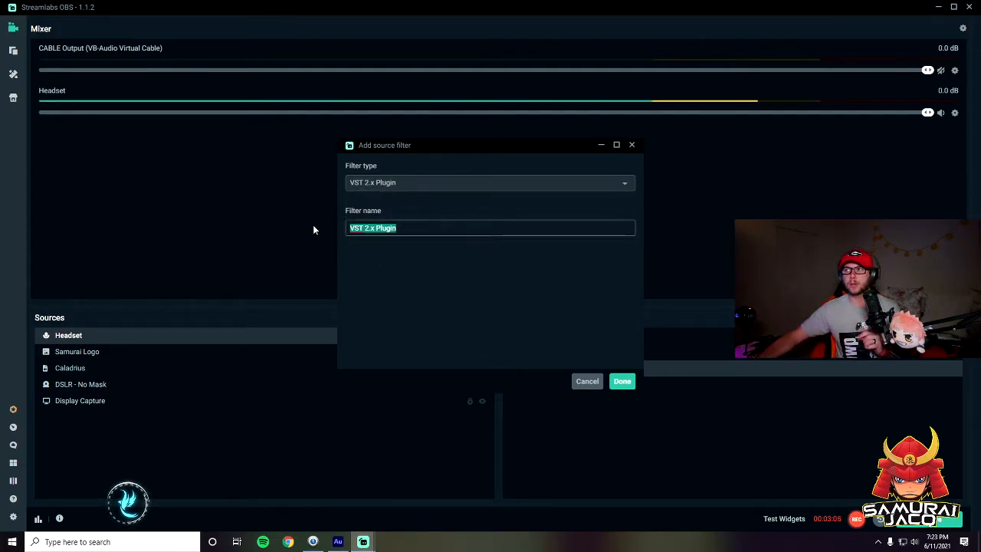
text(Compressor)
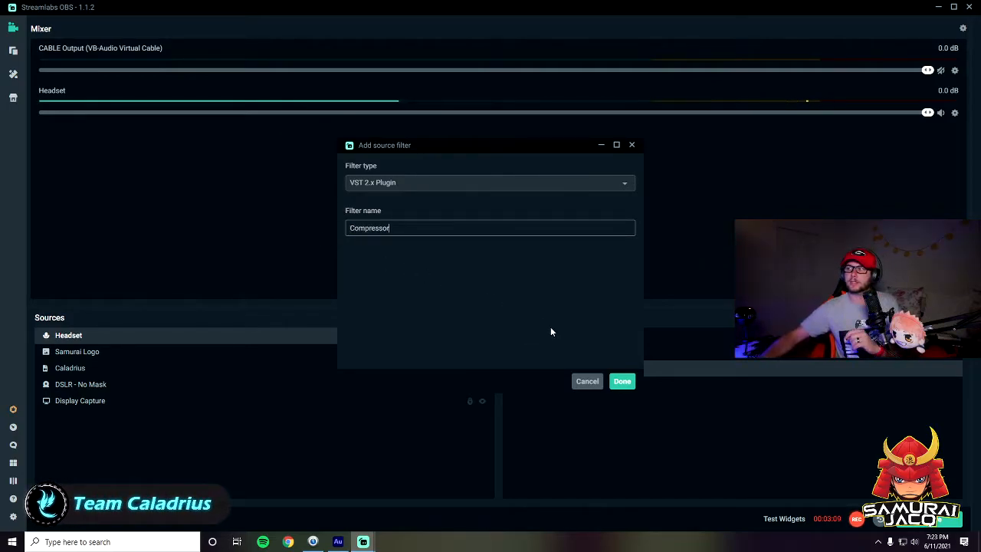
click(622, 381)
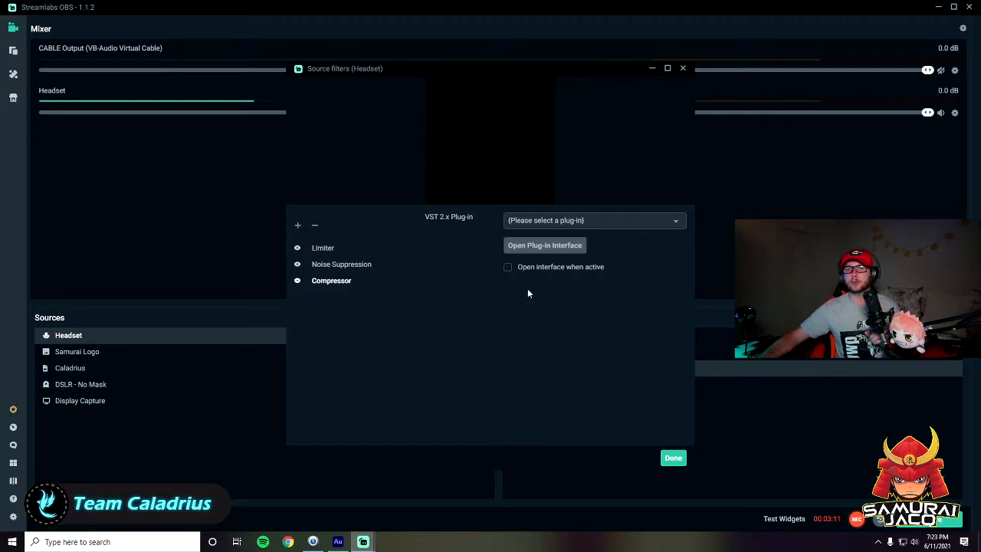
Load reacomp-standalone.dll into the Compressor filter, open its plug-in interface and move that window over the filter settings
click(549, 222)
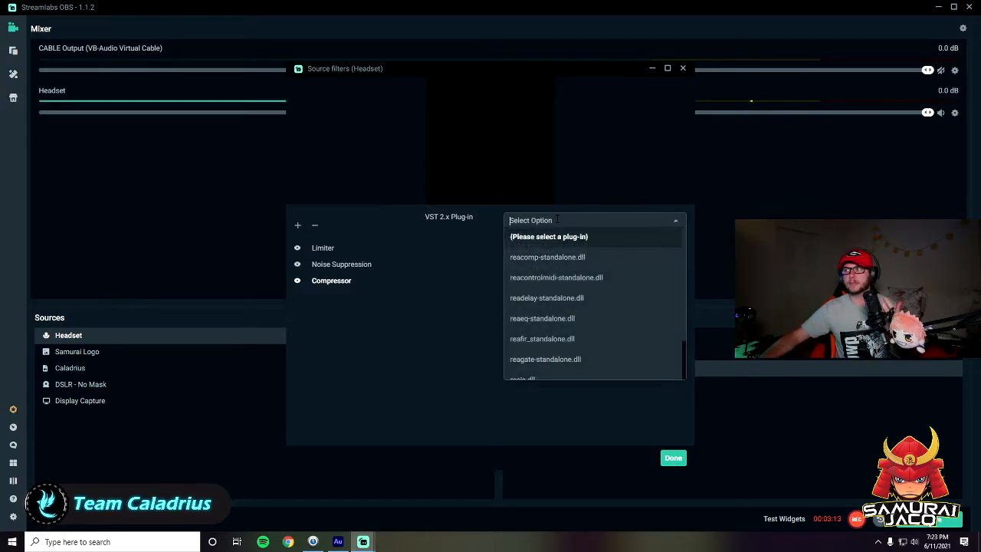
scroll(591, 328, down, 2)
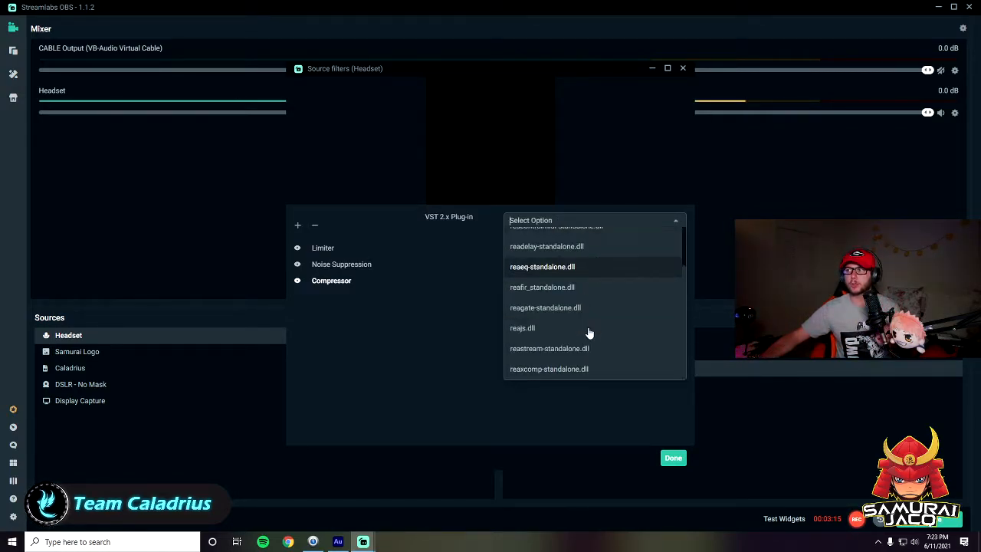
scroll(589, 328, up, 3)
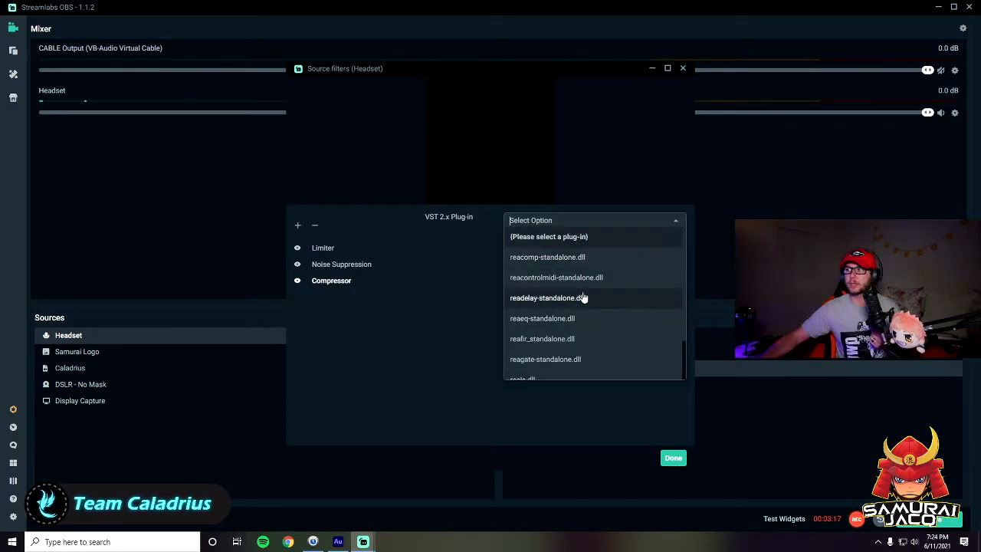
scroll(546, 341, down, 2)
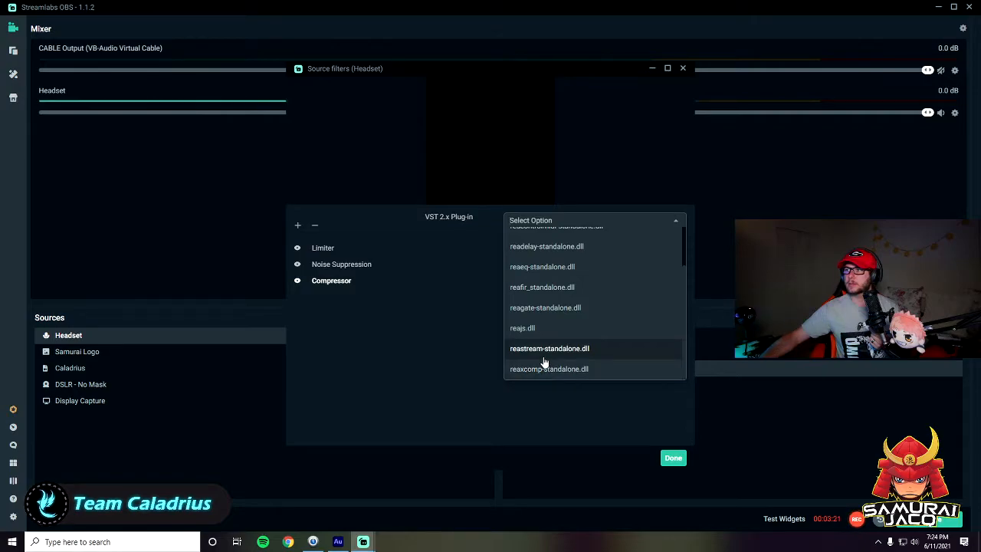
scroll(543, 372, up, 3)
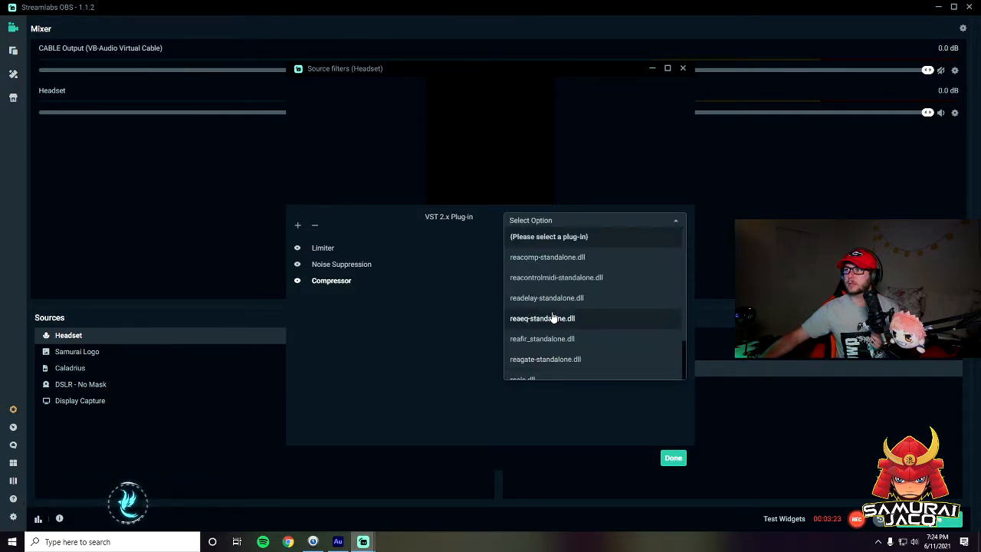
click(546, 258)
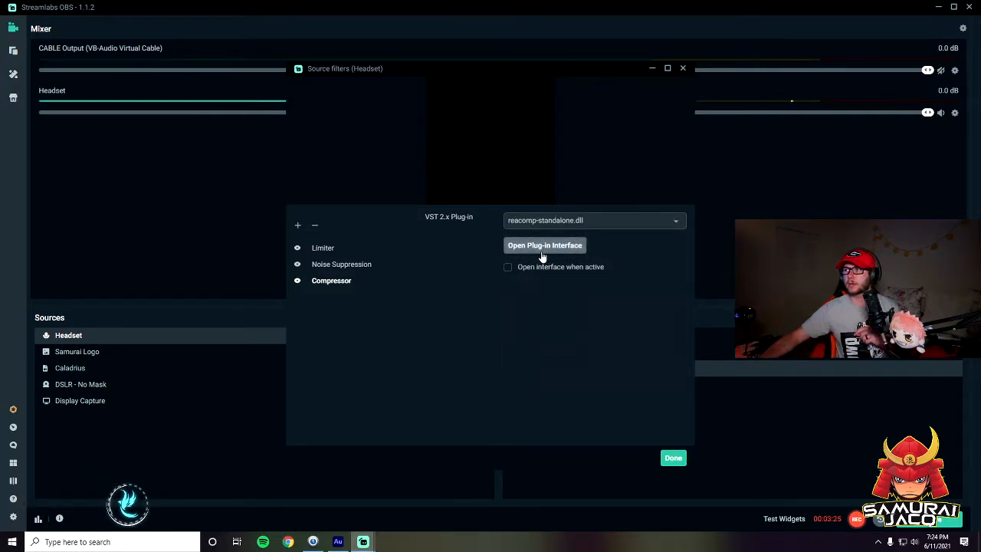
click(546, 253)
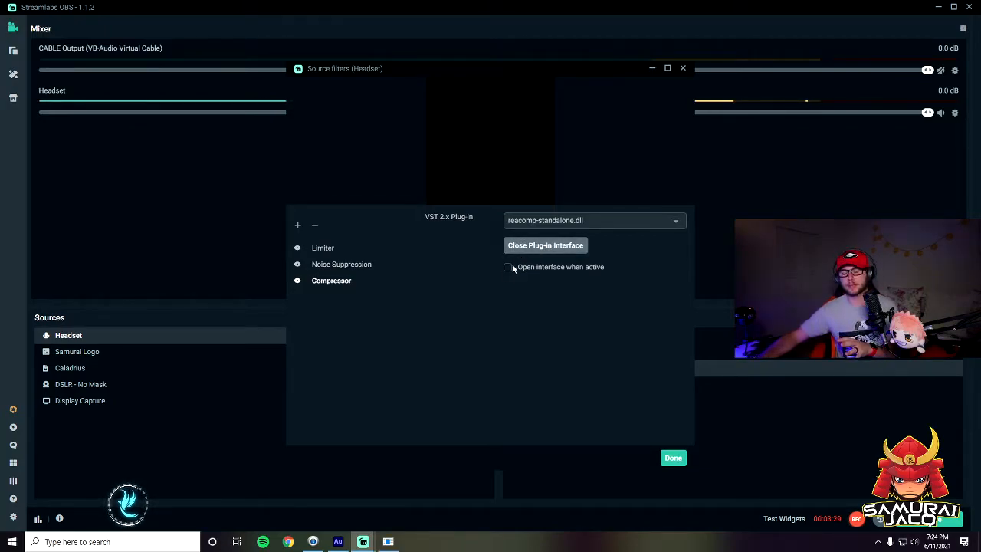
click(388, 542)
drag(119, 7, 348, 120)
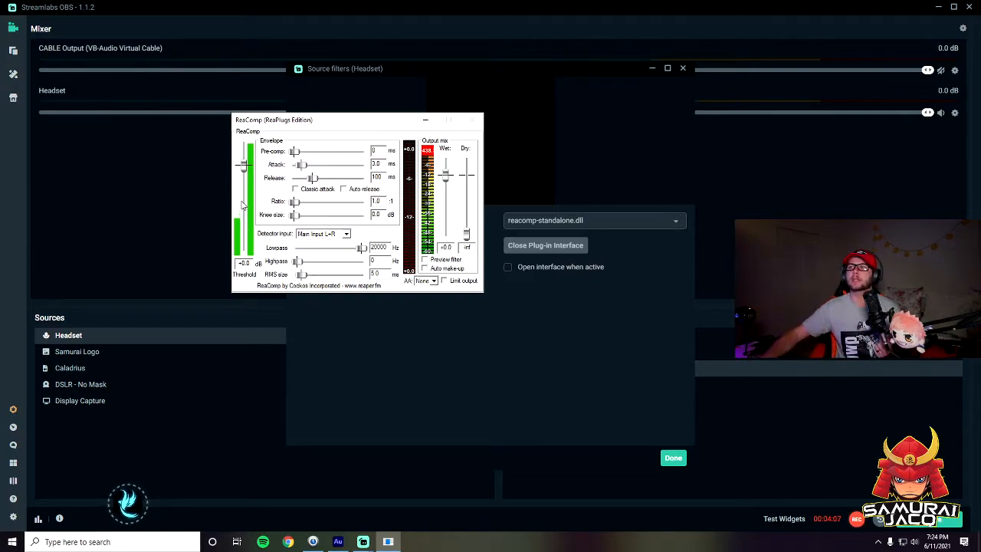
Set the ReaComp threshold to about -14.4 dB and the release to 400 ms
drag(246, 167, 247, 209)
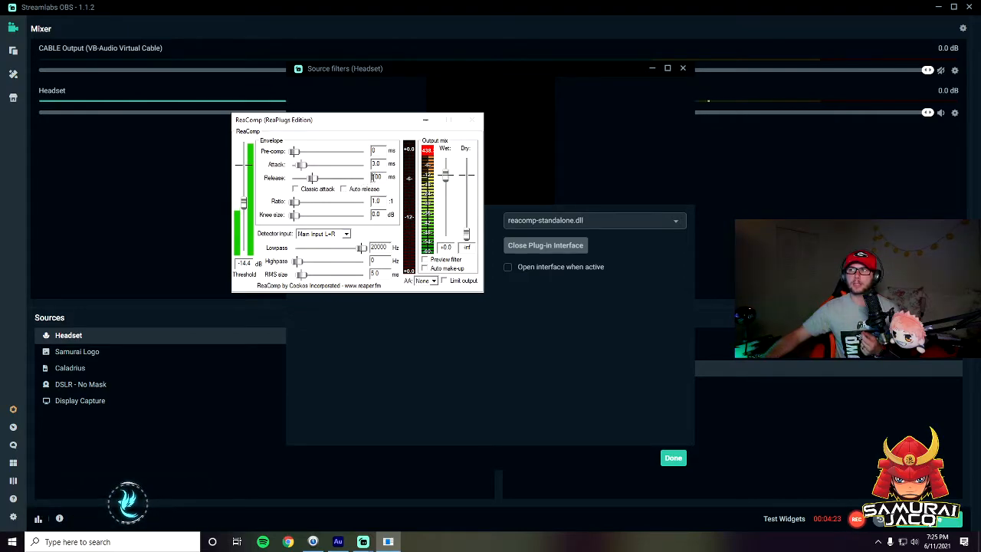
text(4)
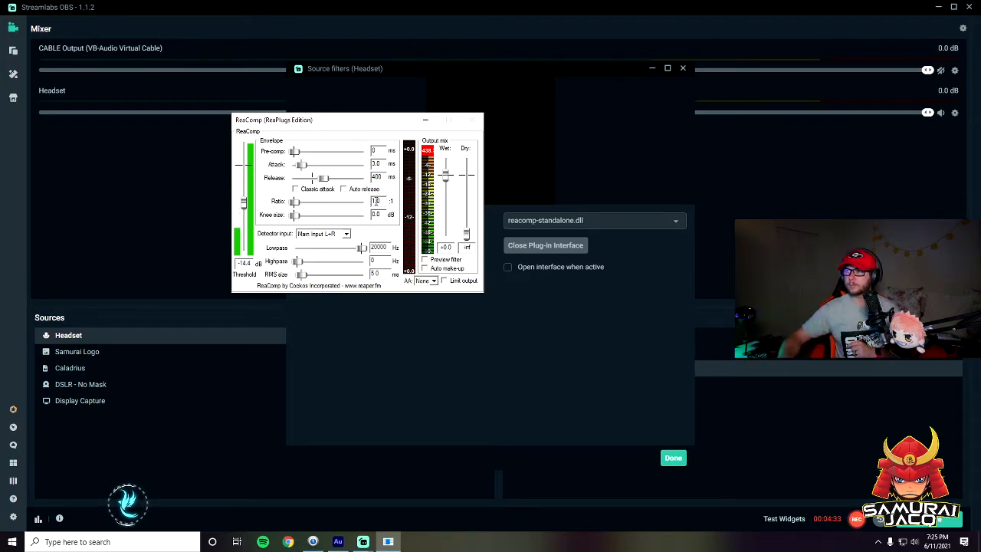
Try a ReaComp ratio of 1.5:1 and set it back to 1.0:1
text(.5)
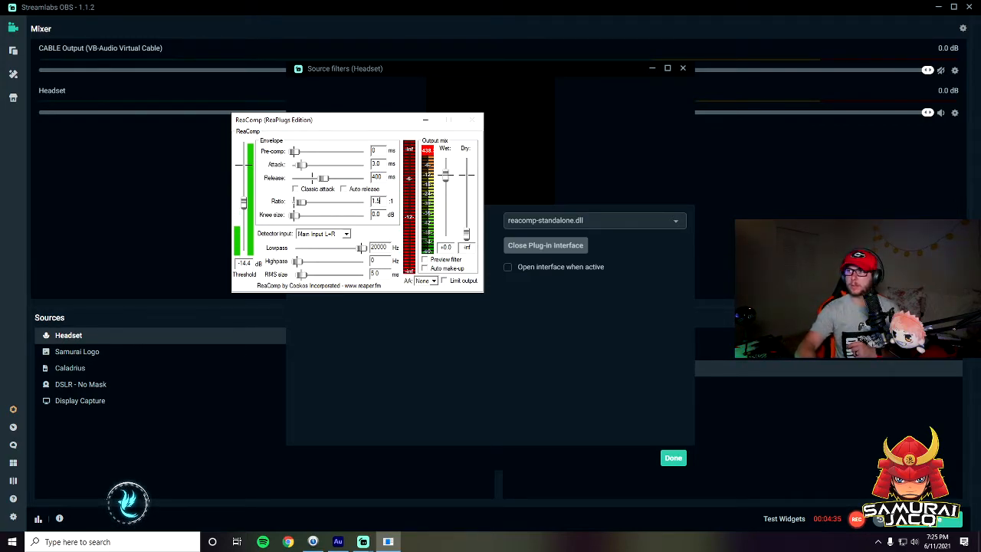
key(BackSpace)
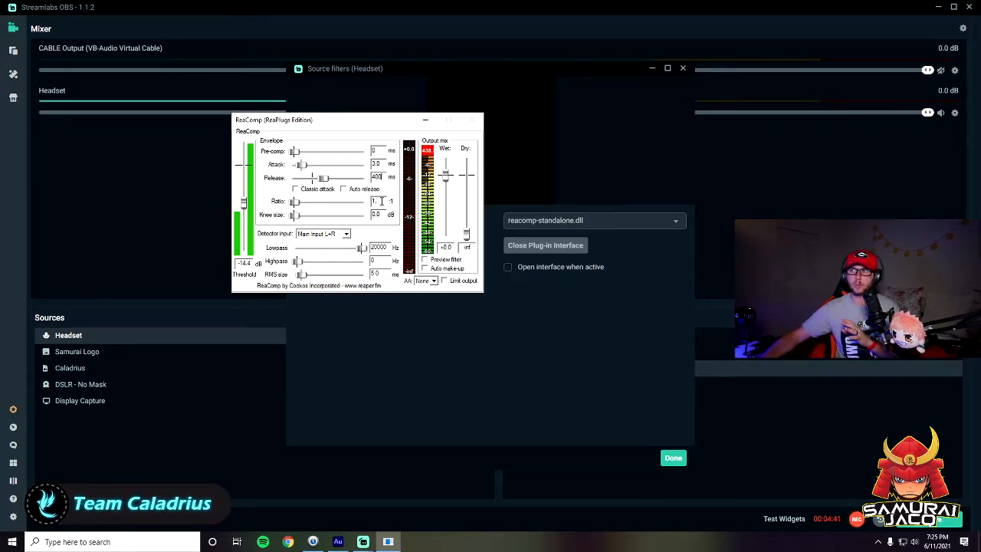
click(382, 202)
text(0)
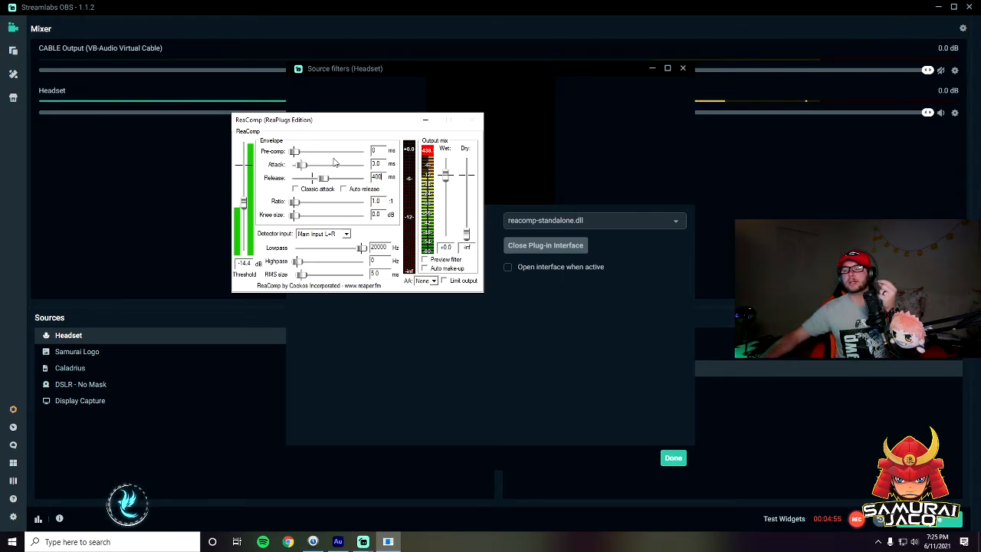
Close the ReaComp plug-in interface and add a VST 2.x Plugin filter named Noise Gate to the Headset source
click(548, 245)
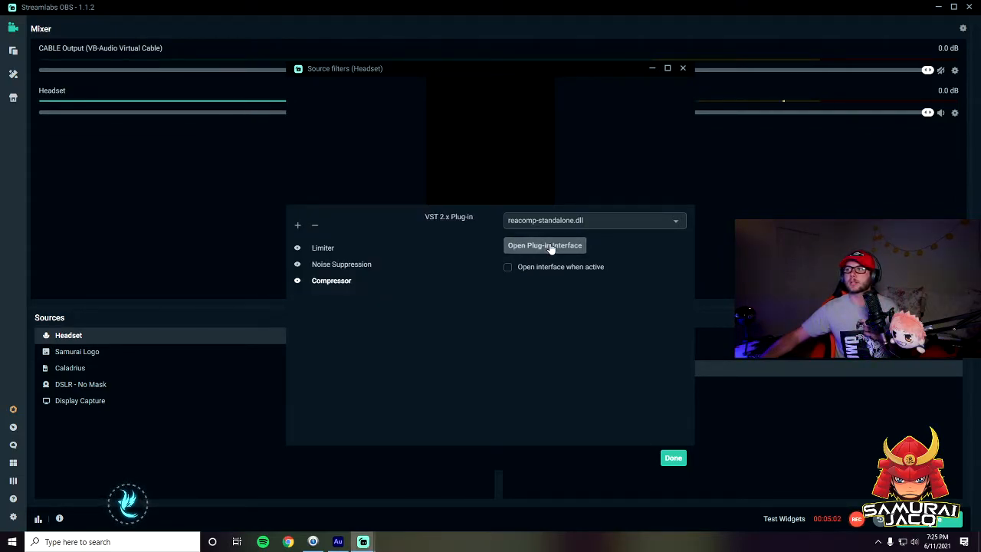
click(298, 226)
click(403, 184)
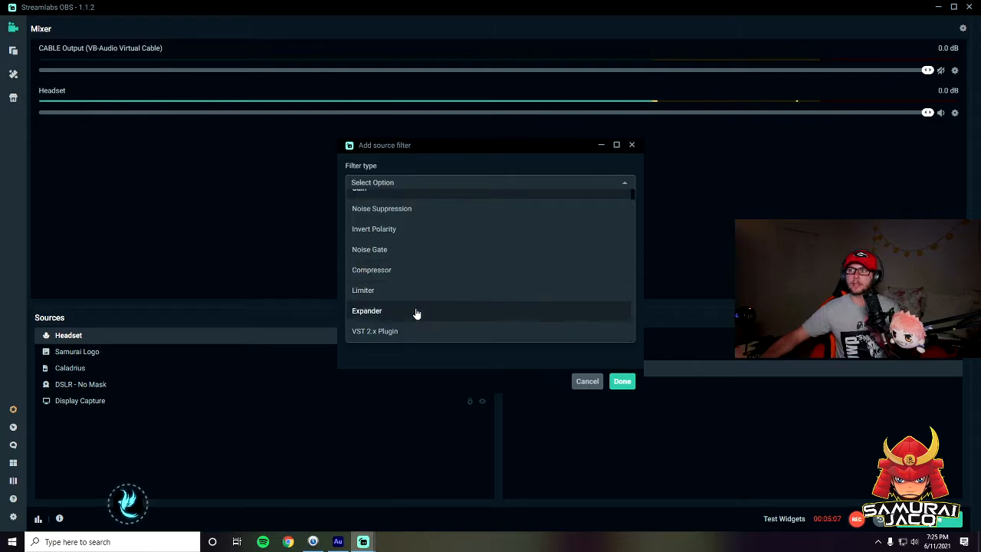
click(403, 332)
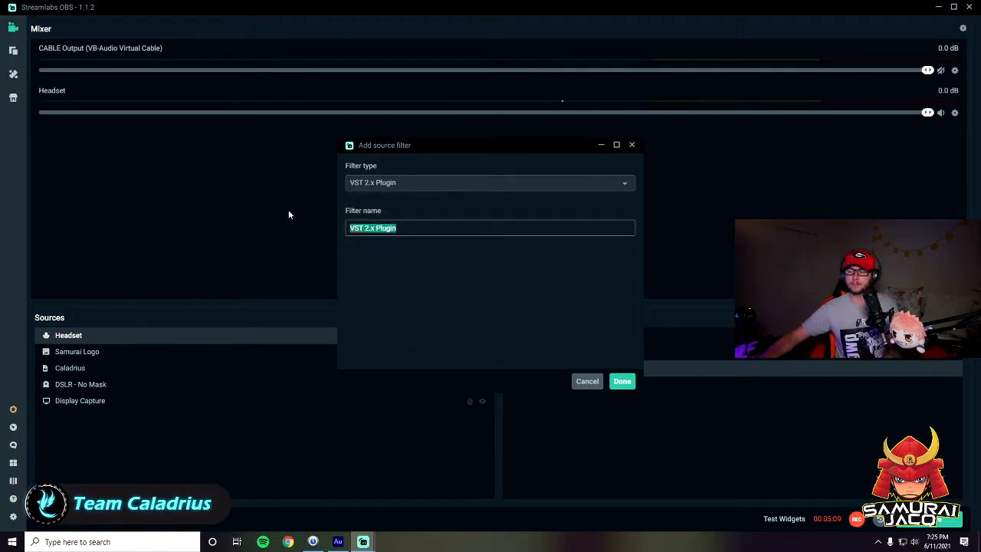
text(Noise Gate)
click(623, 382)
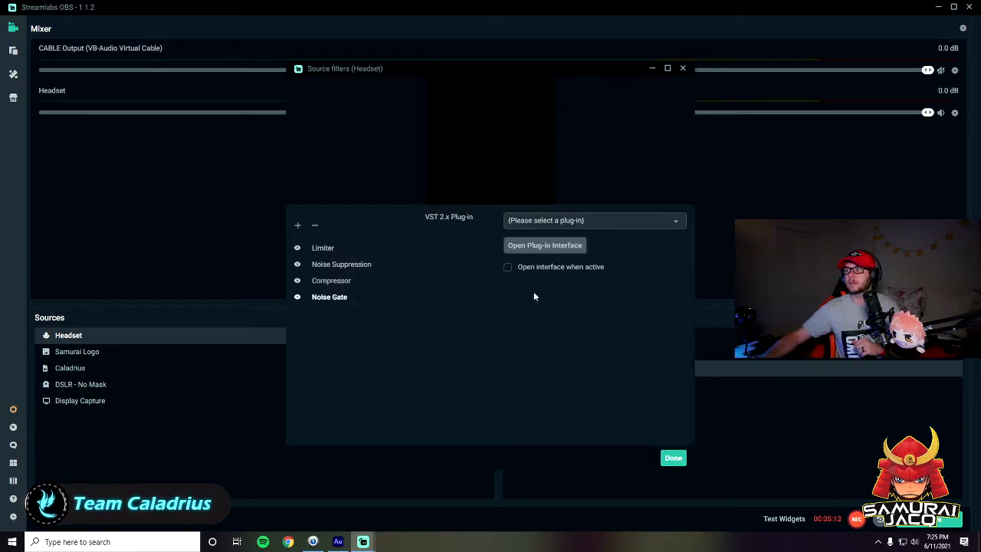
Load reagate-standalone.dll into the Noise Gate filter and move that filter directly below the Limiter
click(568, 220)
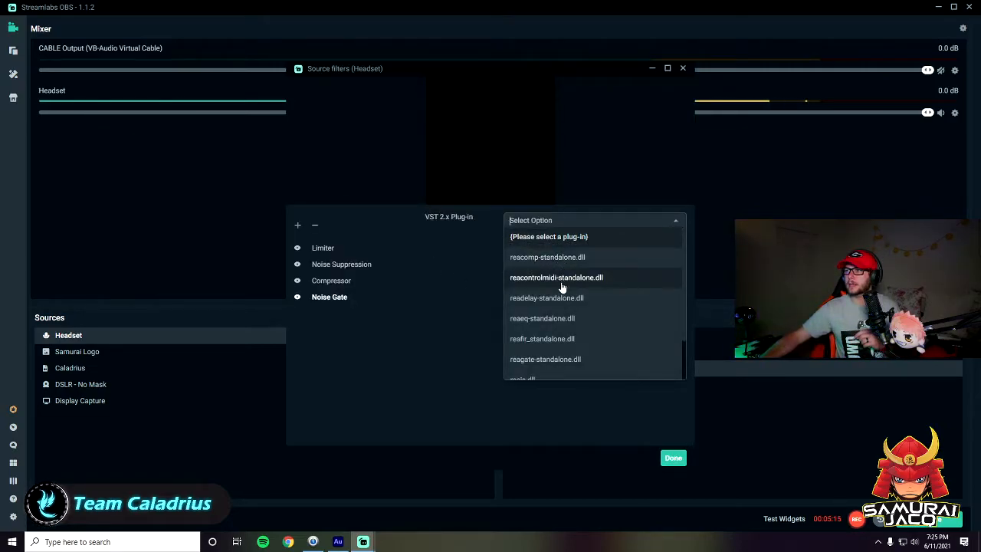
click(552, 367)
drag(324, 297, 342, 264)
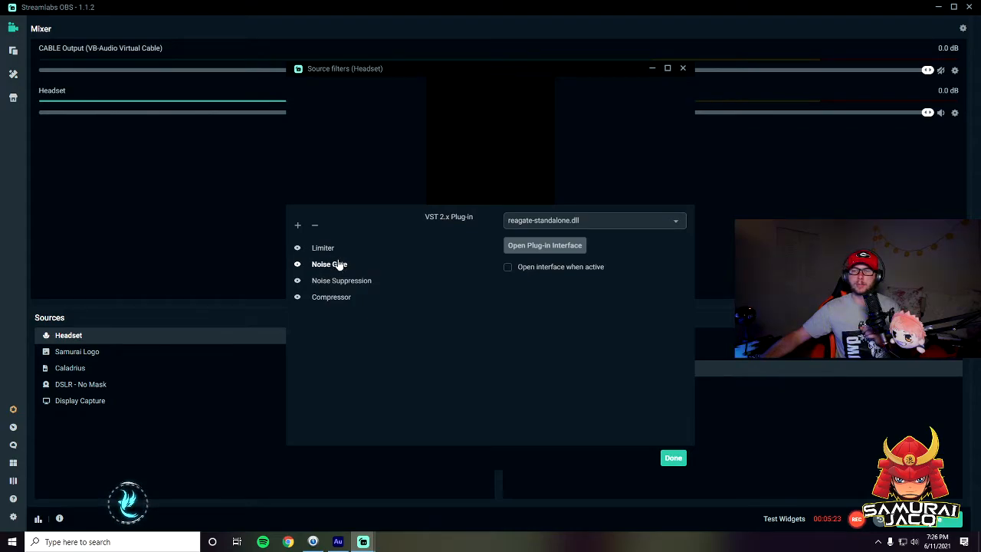
Open the Noise Gate's plug-in interface, set the ReaGate threshold to -75.0 dB and close the interface
click(553, 242)
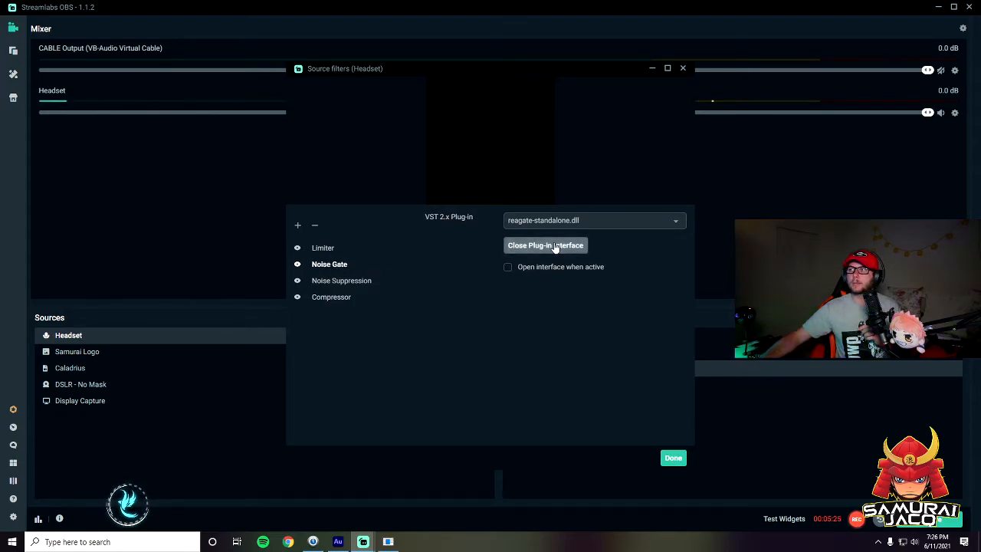
click(390, 541)
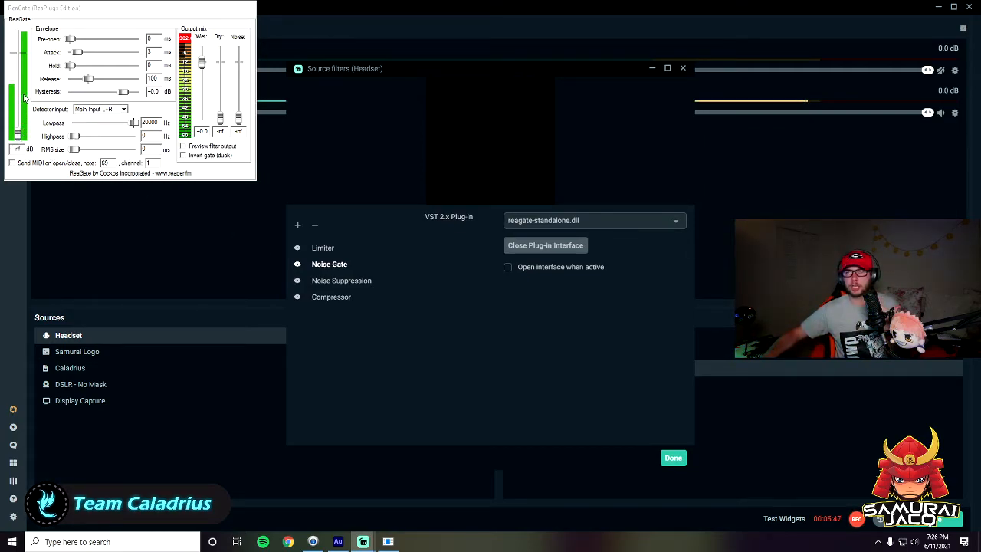
drag(60, 11, 292, 91)
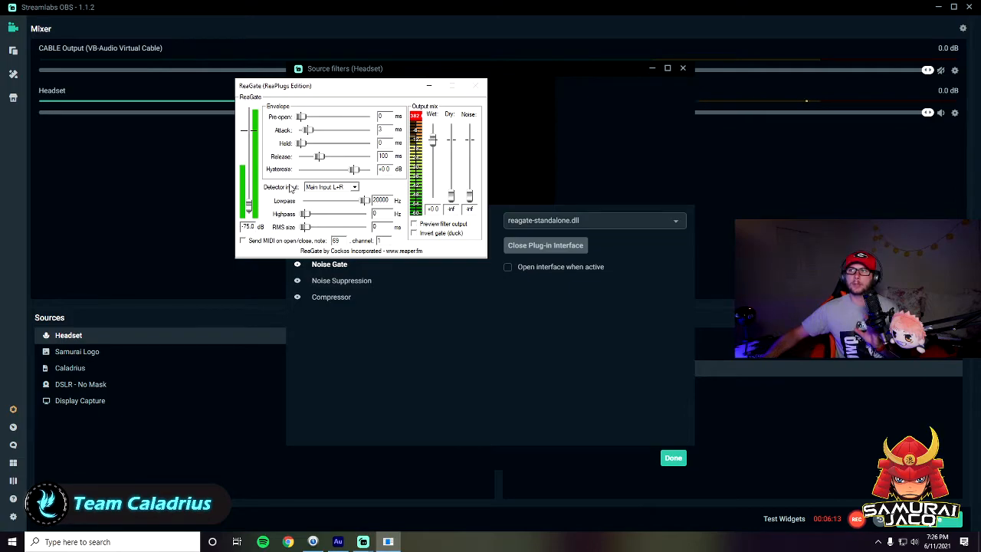
click(551, 258)
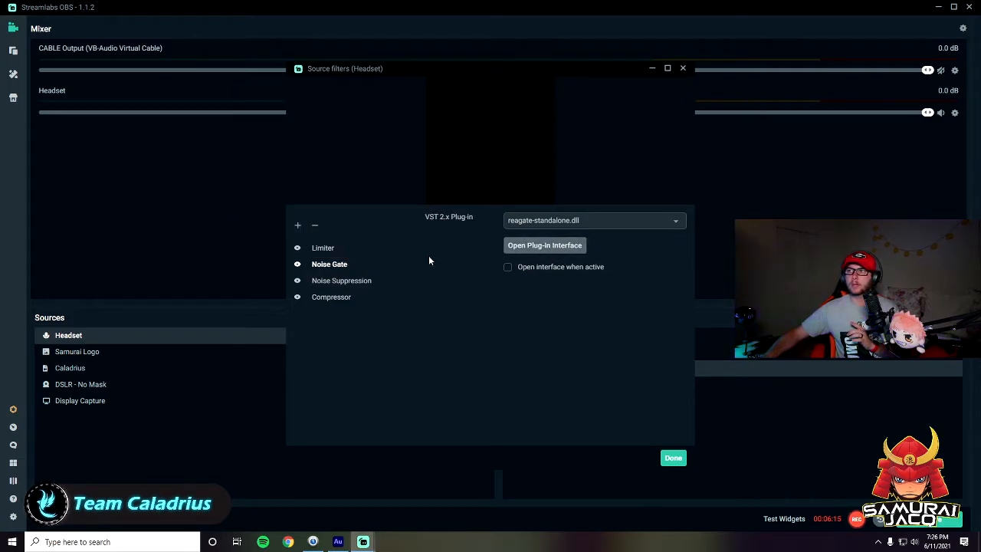
Add a VST 2.x Plugin filter named EQ to the Headset source
click(297, 229)
click(406, 183)
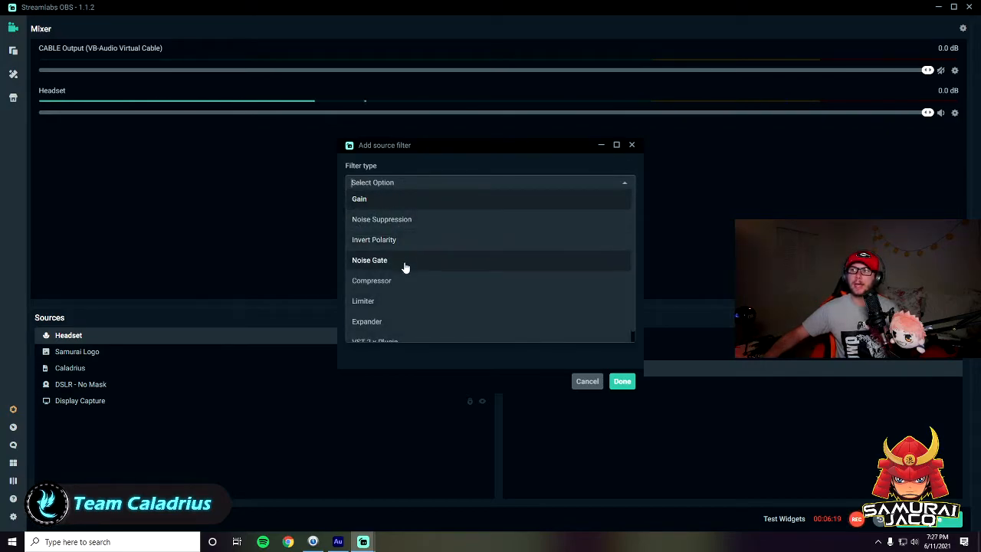
scroll(407, 276, down, 1)
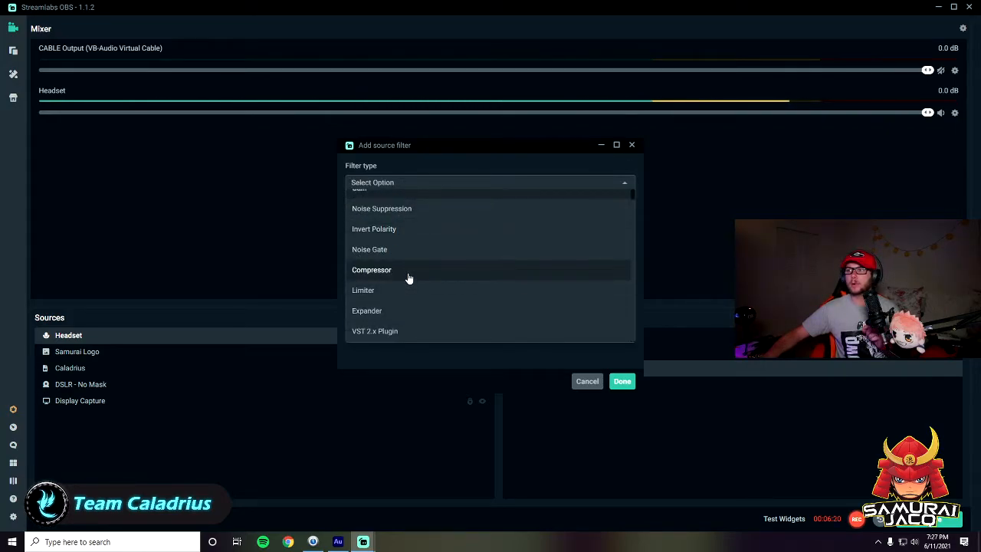
click(402, 331)
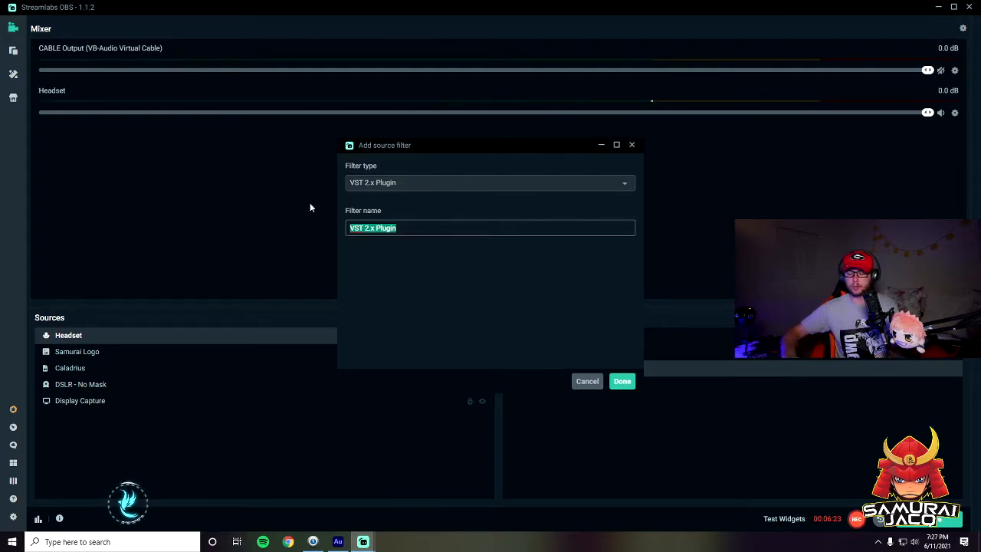
text(EQ)
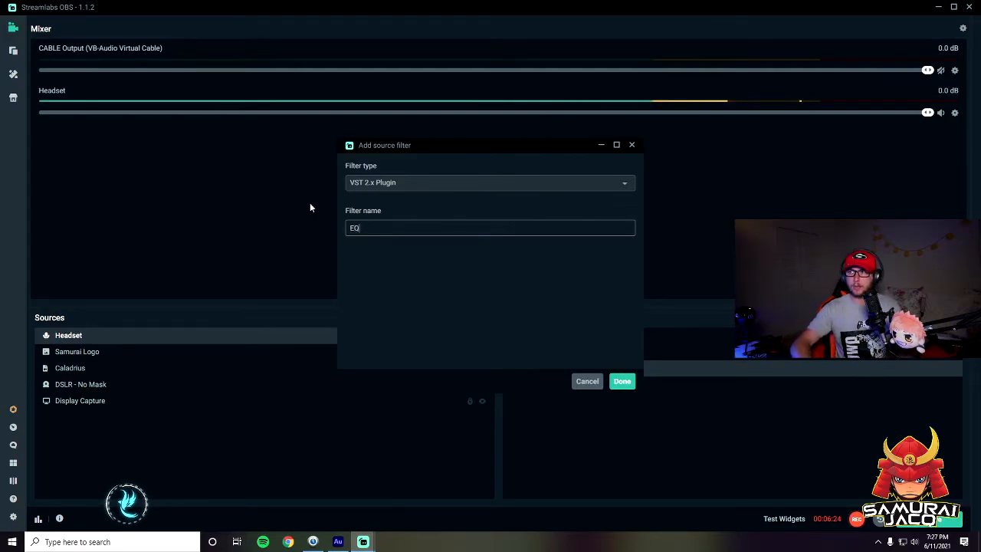
click(625, 382)
Load reaeq-standalone.dll into the EQ filter, open its plug-in interface and move that window over the filter settings
click(565, 221)
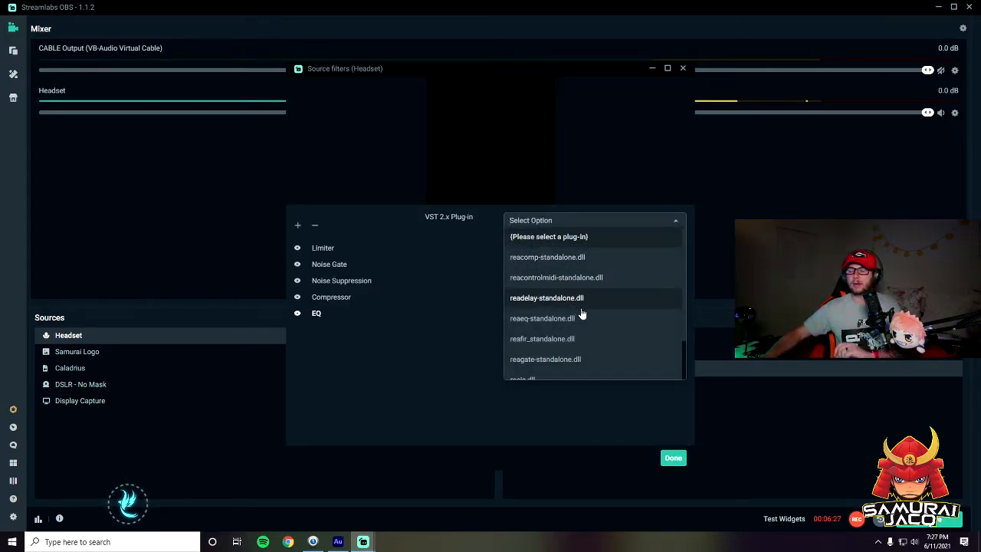
click(583, 319)
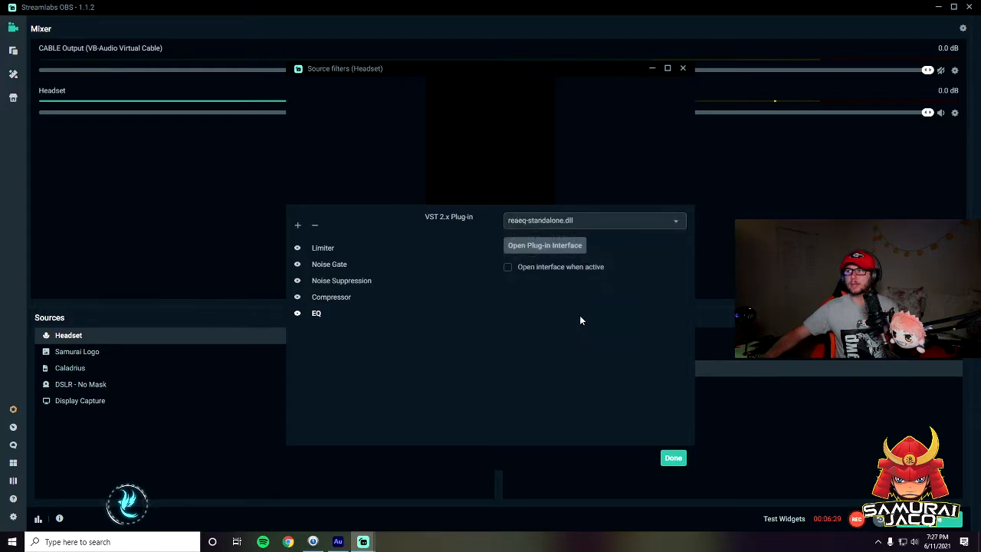
click(545, 245)
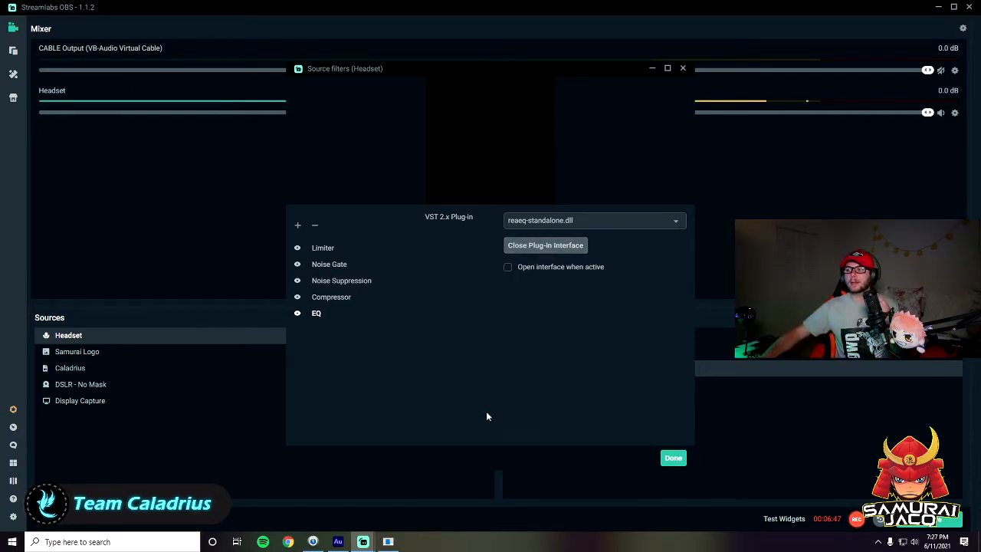
click(389, 542)
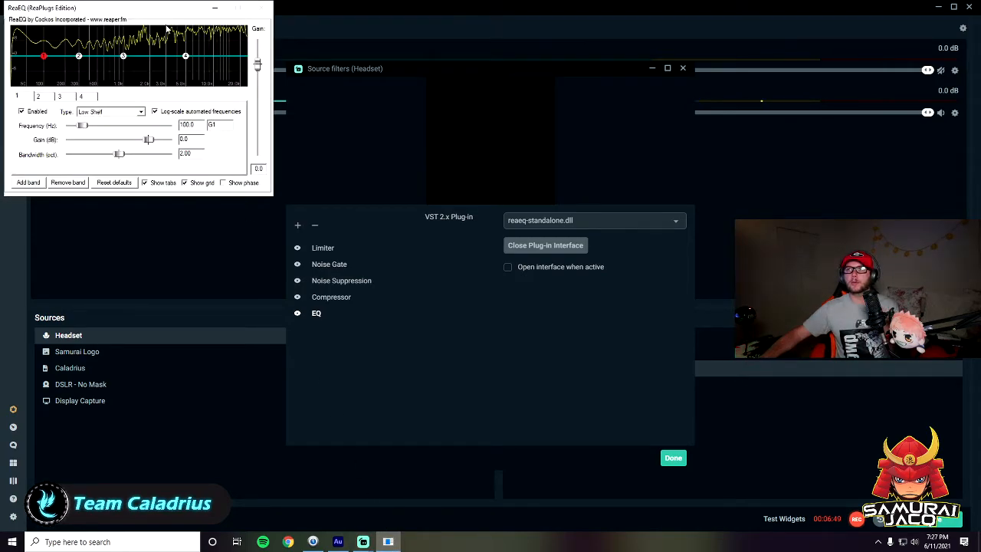
drag(162, 9, 416, 166)
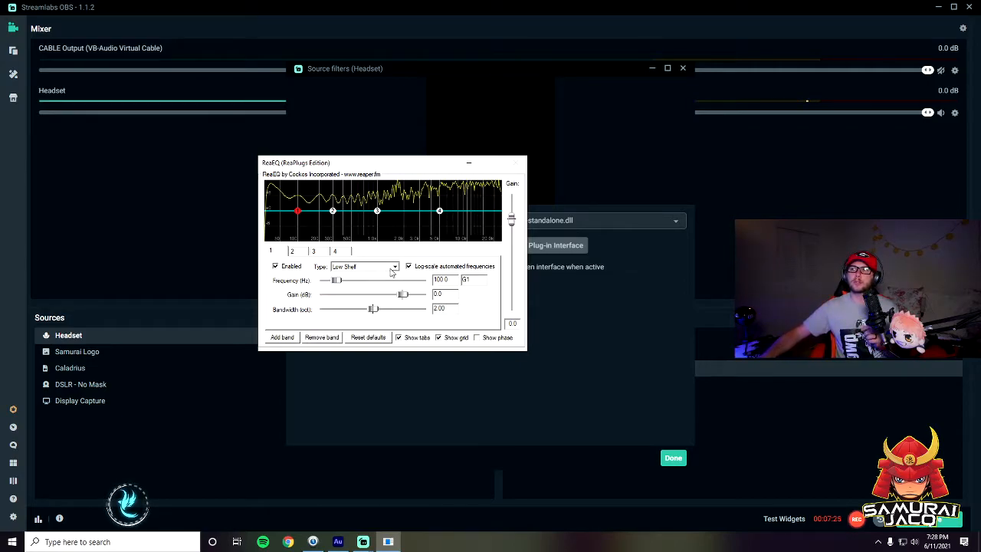
Change ReaEQ band 1 to High Pass and set its gain to 20 dB
click(388, 268)
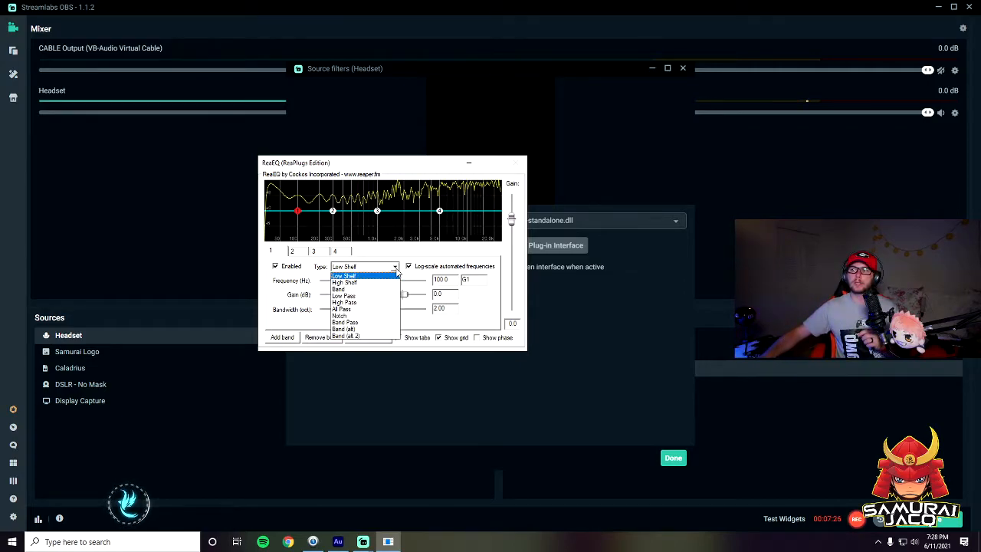
click(377, 304)
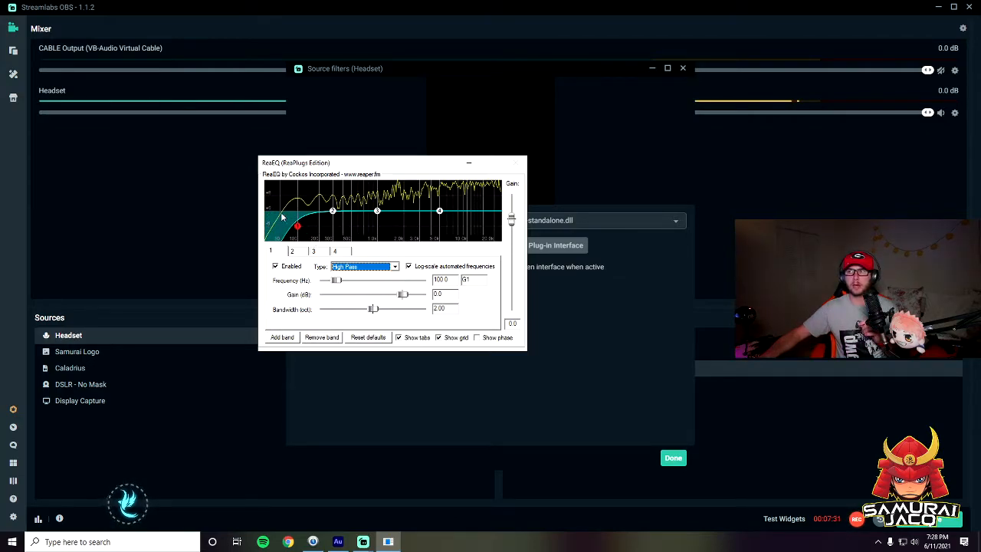
mouse_move(299, 231)
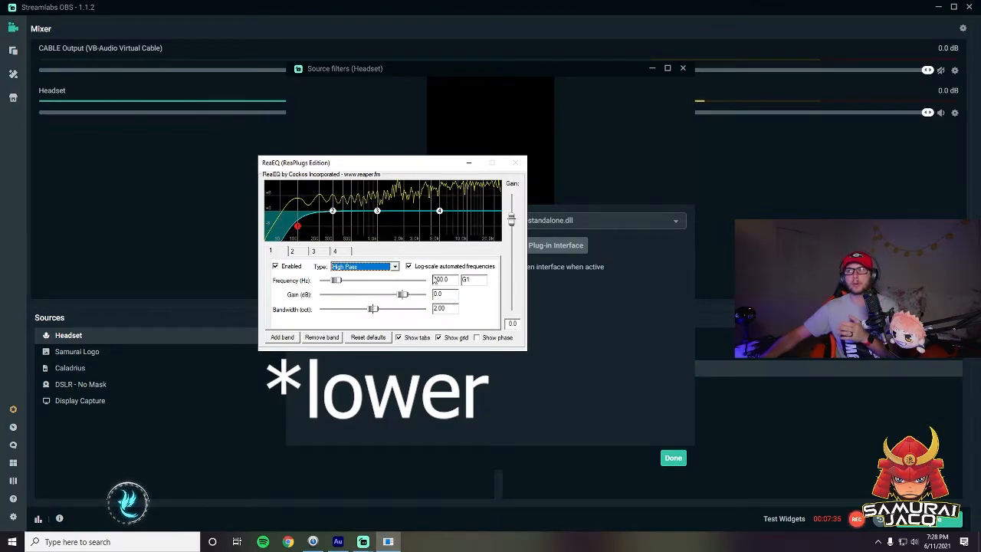
click(440, 280)
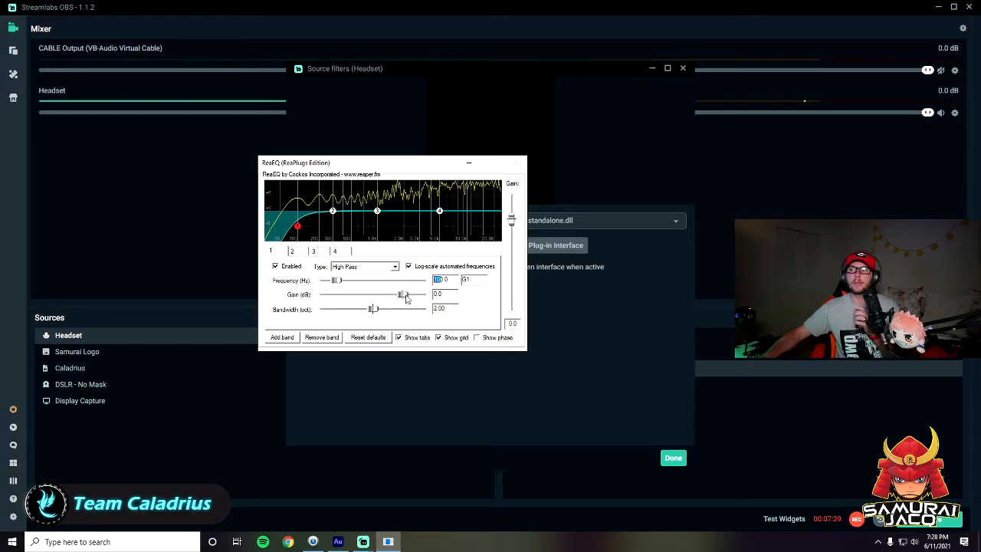
click(437, 294)
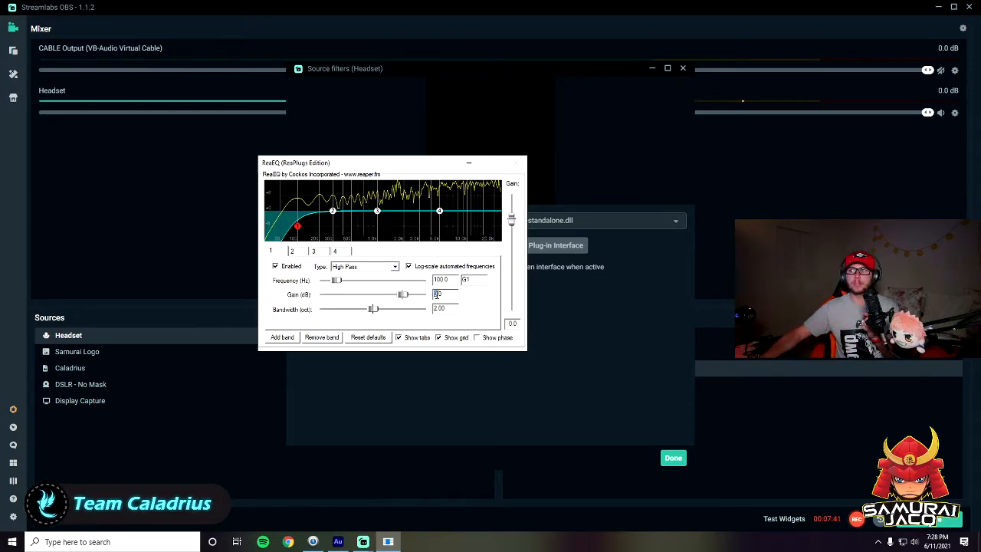
text(0)
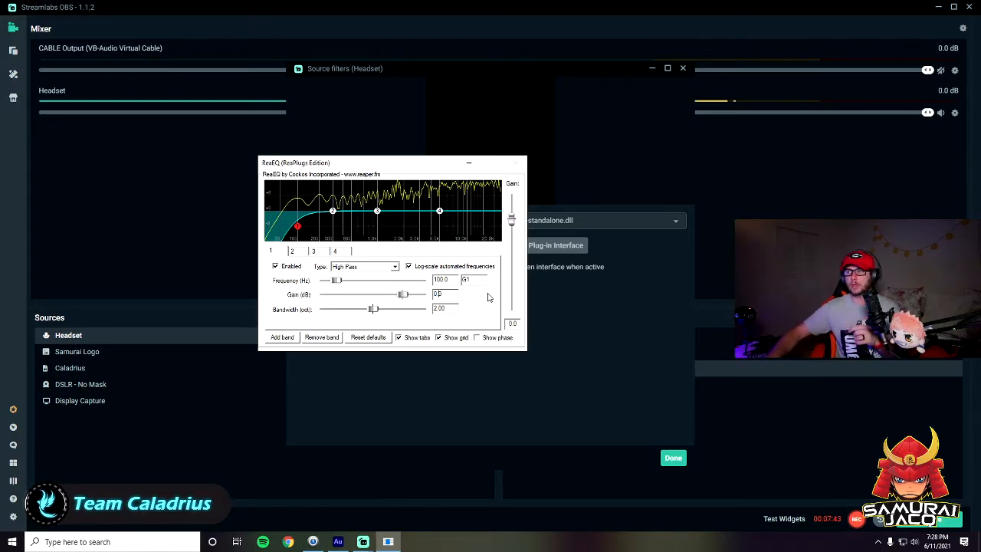
text(20)
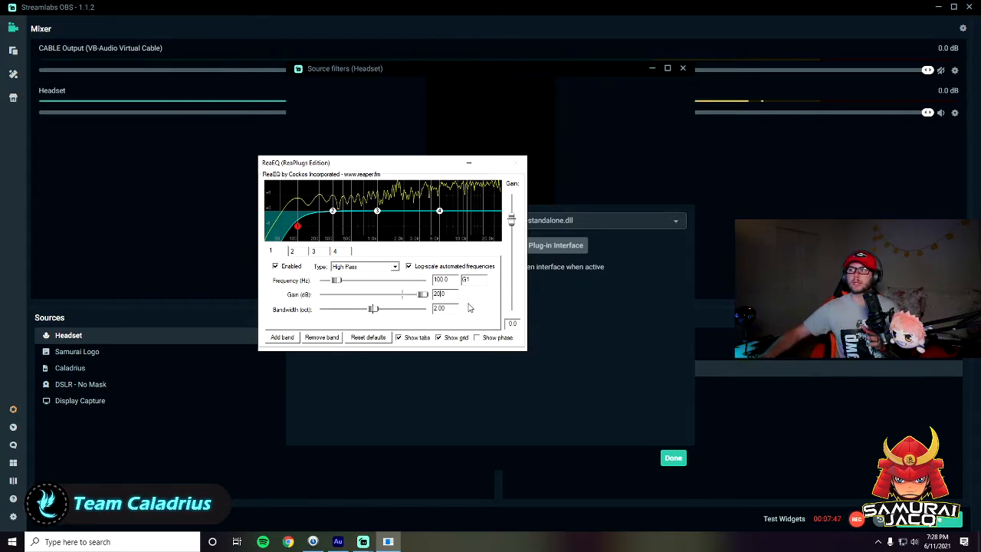
Change ReaEQ band 4 to Low Pass with a frequency of 12000 Hz and a gain of 20 dB
click(347, 251)
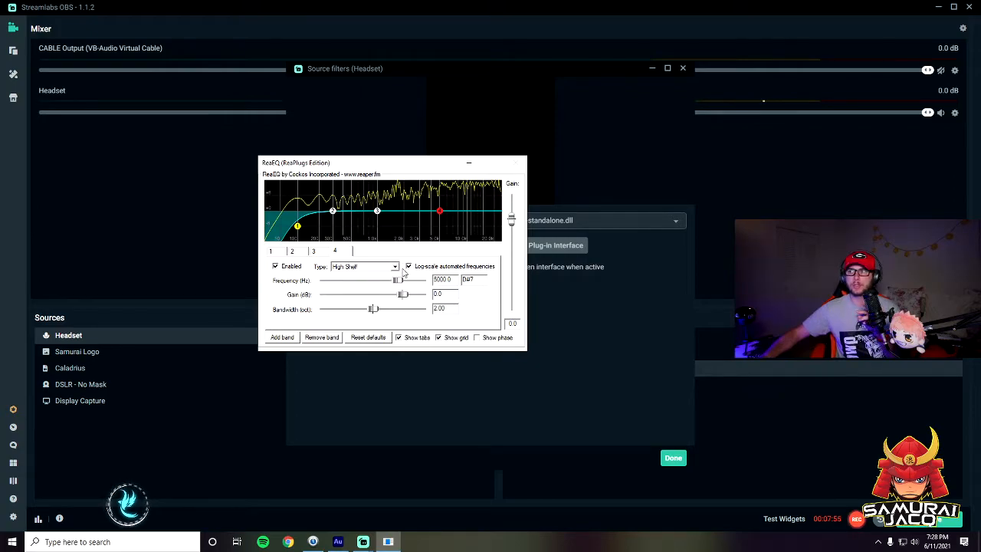
click(393, 267)
click(378, 296)
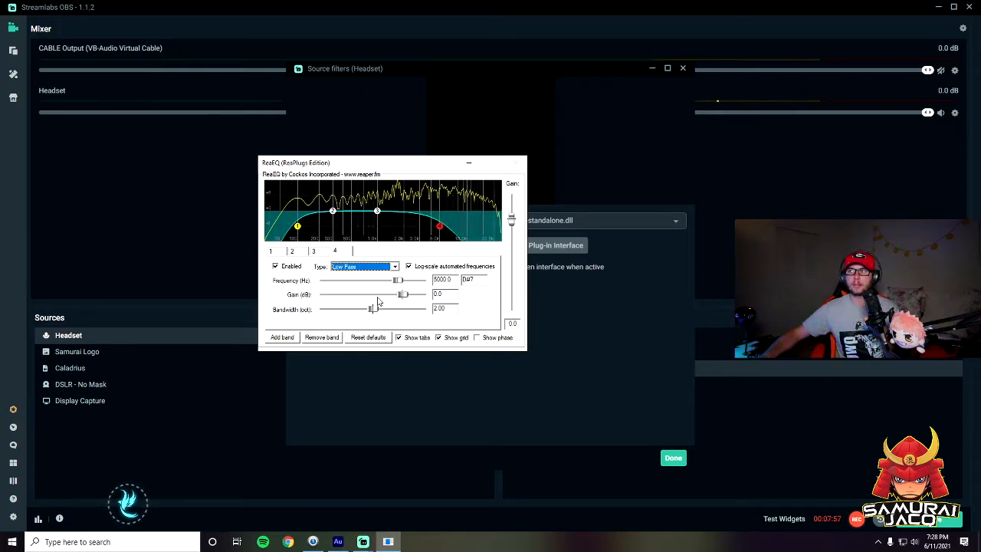
mouse_move(440, 230)
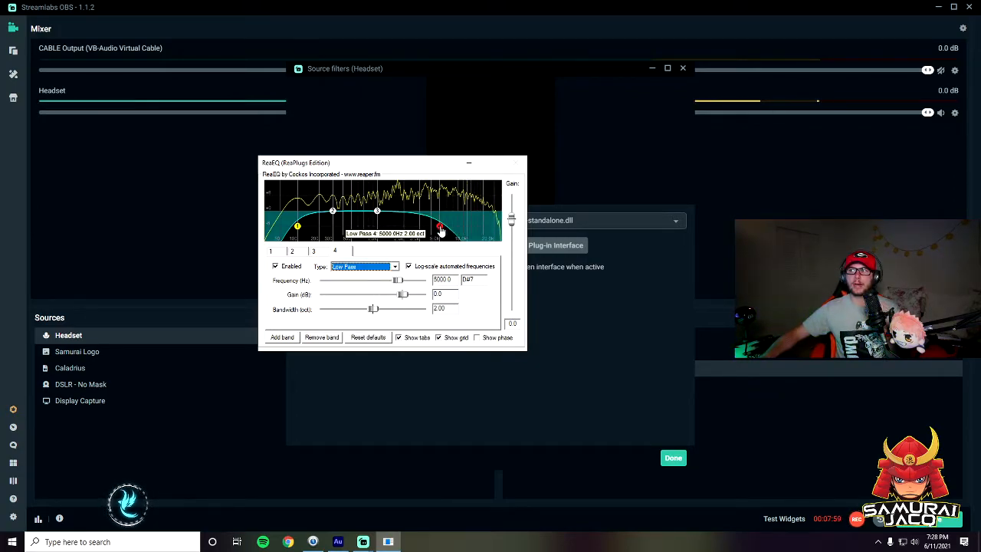
drag(439, 280, 431, 281)
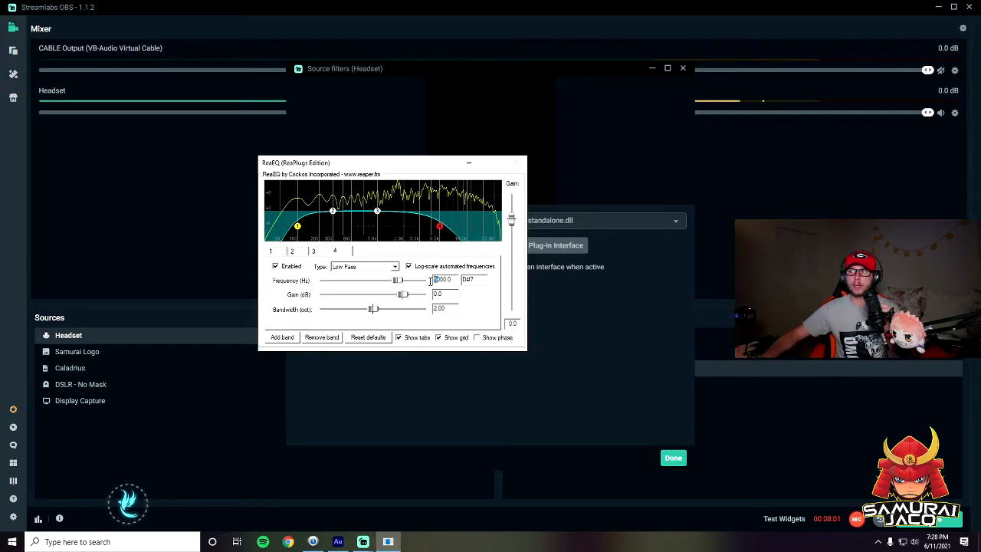
text(12)
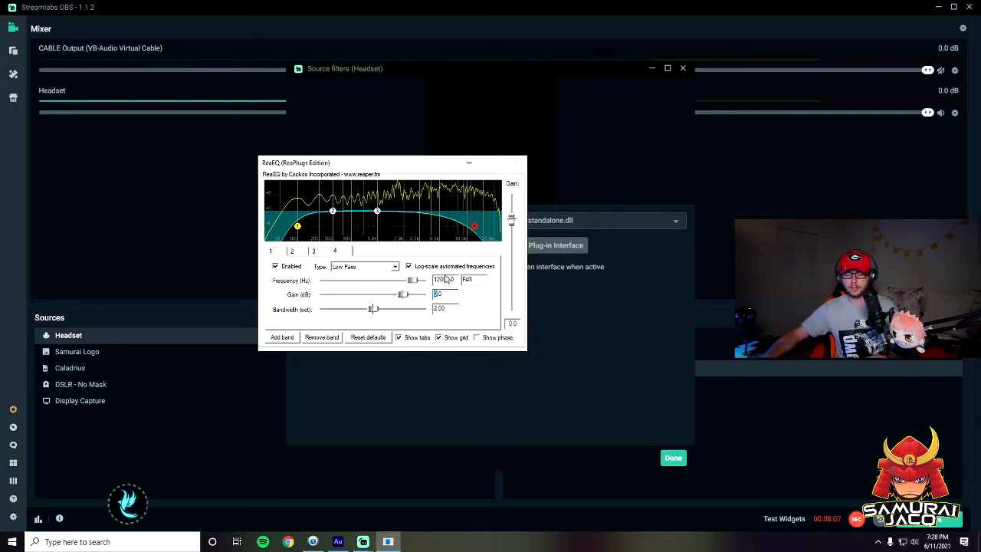
text(0)
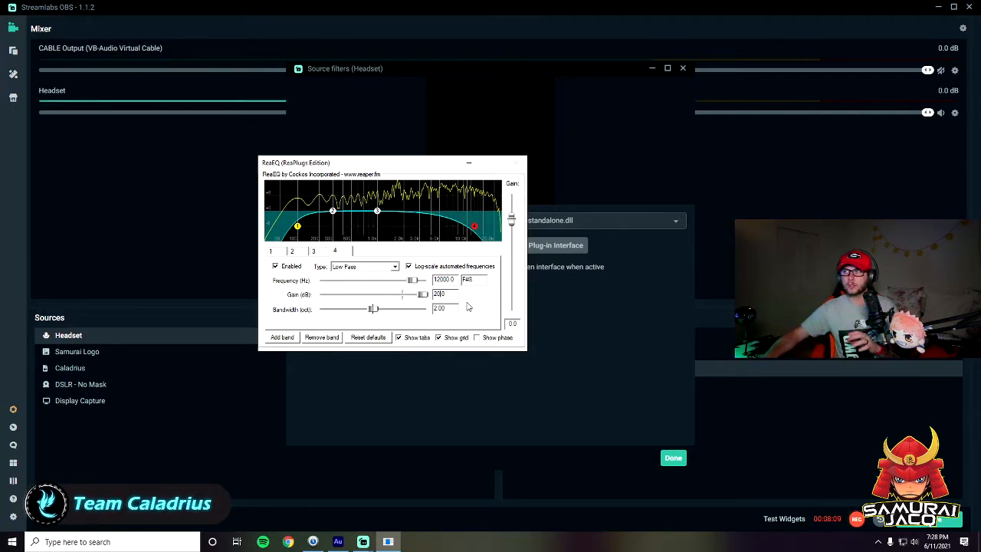
Change the type of ReaEQ bands 2 and 3 to High Shelf
click(333, 211)
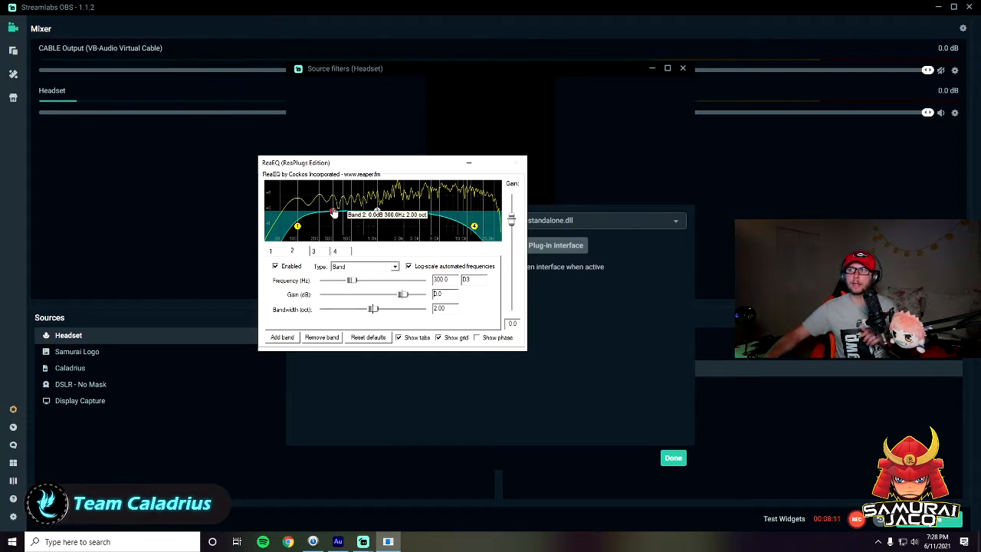
click(392, 267)
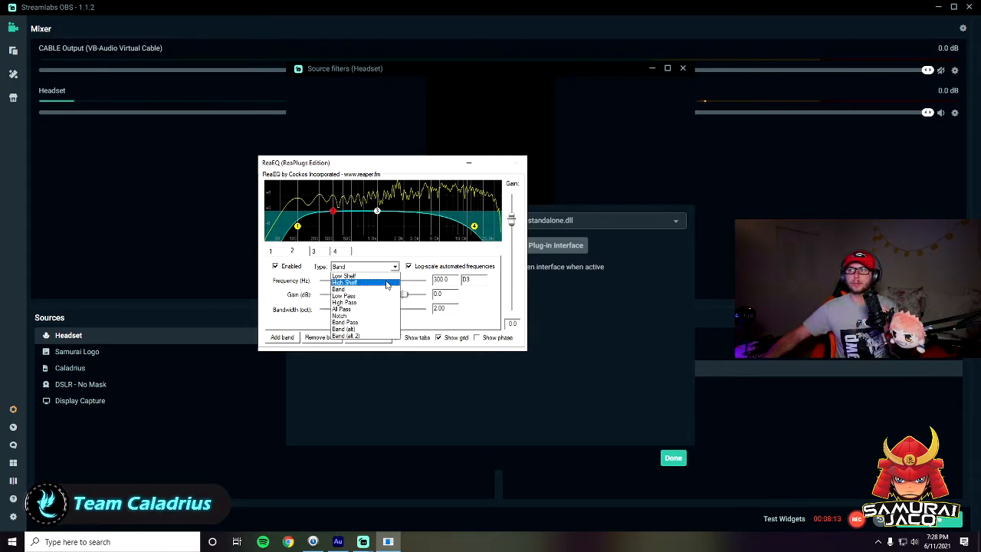
click(388, 285)
click(377, 211)
click(391, 266)
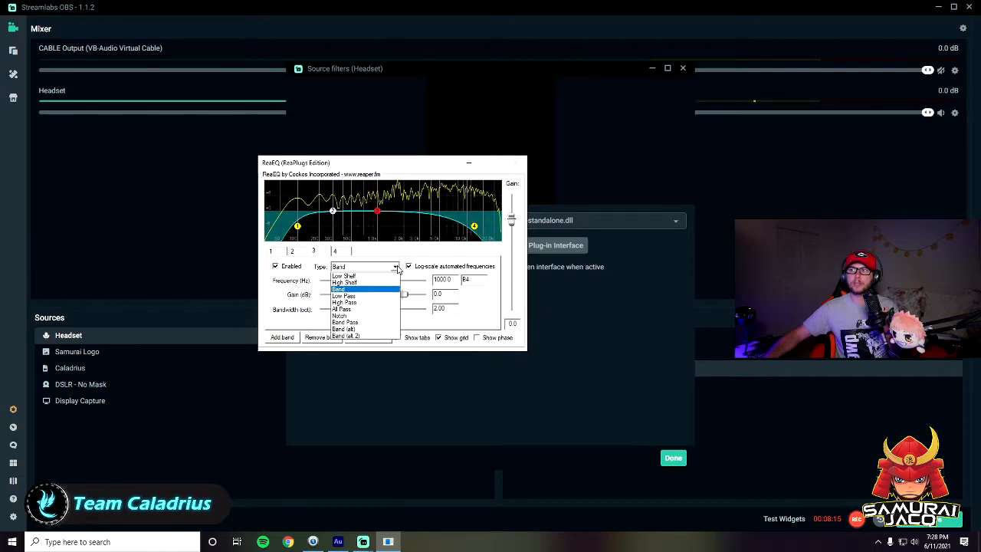
click(378, 283)
Move ReaEQ band 2 to about 384 Hz and band 3 to about 3838 Hz, giving band 3 a 9 dB gain and a narrower bandwidth
click(333, 211)
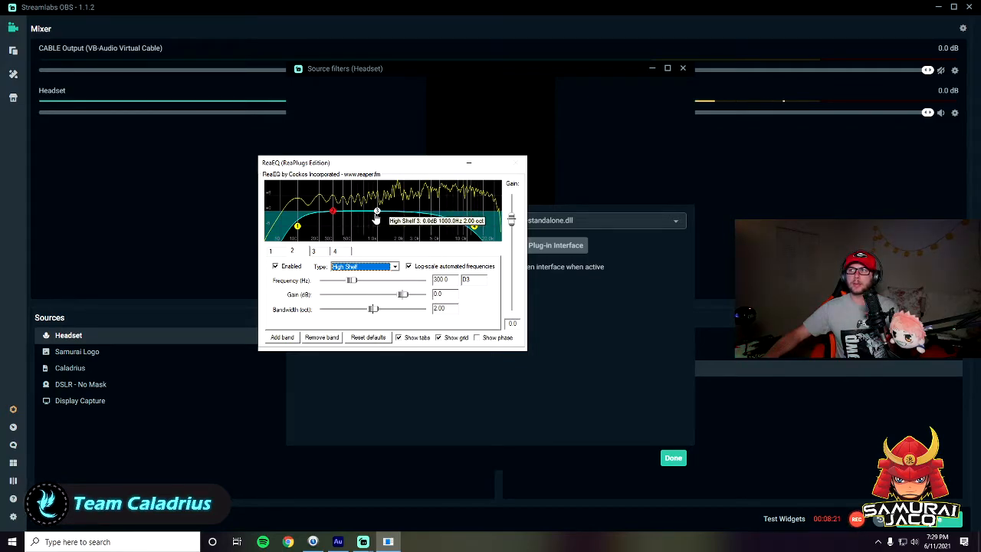
drag(335, 217, 425, 219)
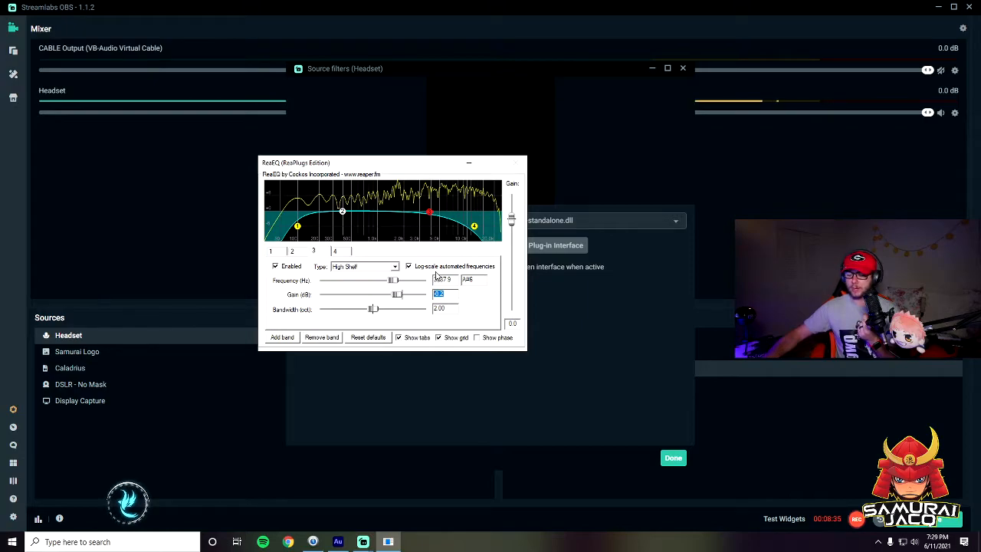
text(5)
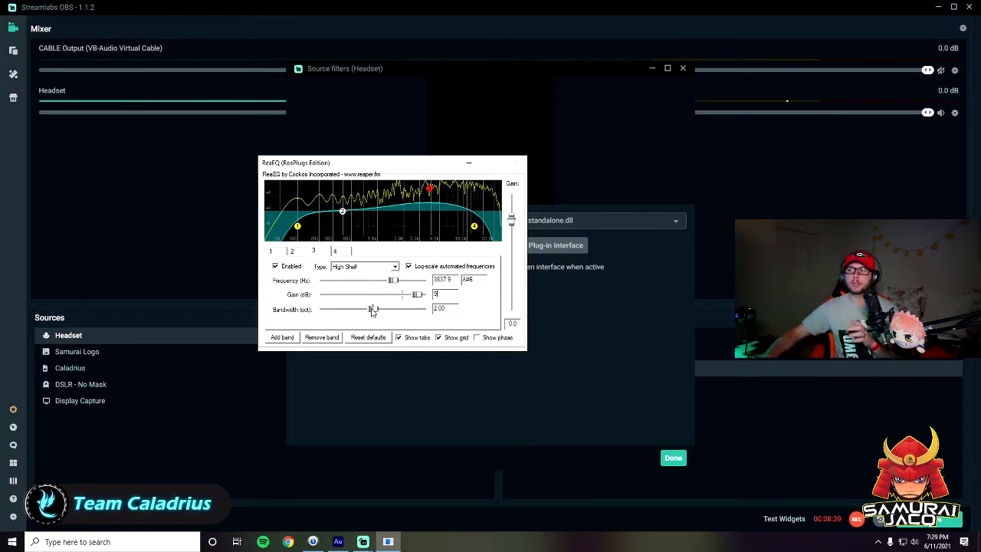
drag(374, 309, 363, 314)
Set ReaEQ band 2's gain to 10 dB, narrow its bandwidth to about 0.90 octaves, and change its type to Low Shelf
click(342, 212)
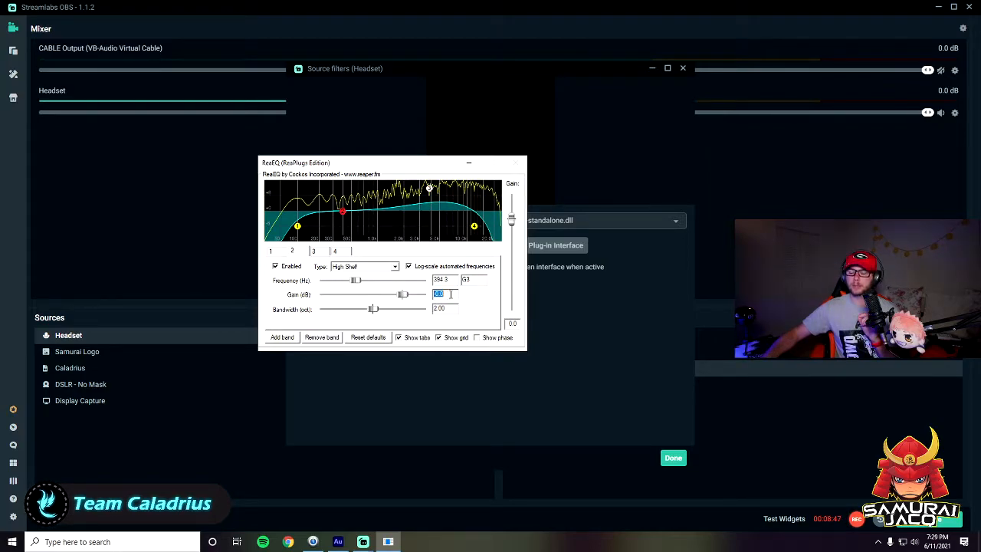
text(1)
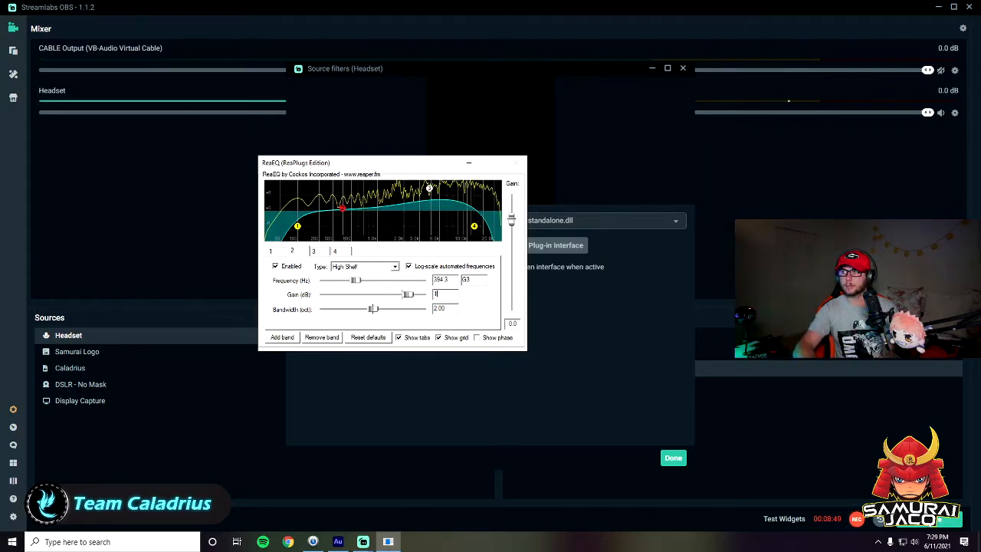
text(0)
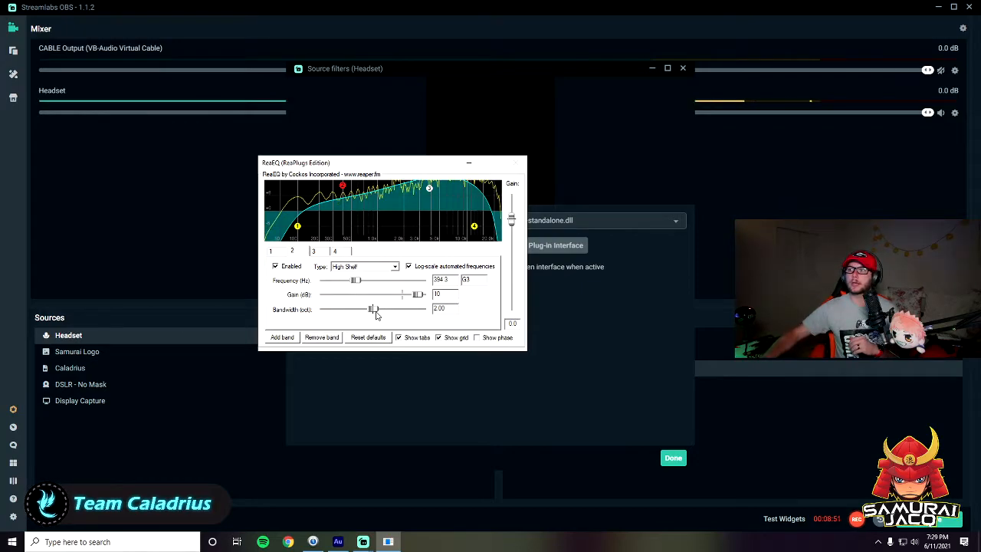
drag(374, 310, 346, 309)
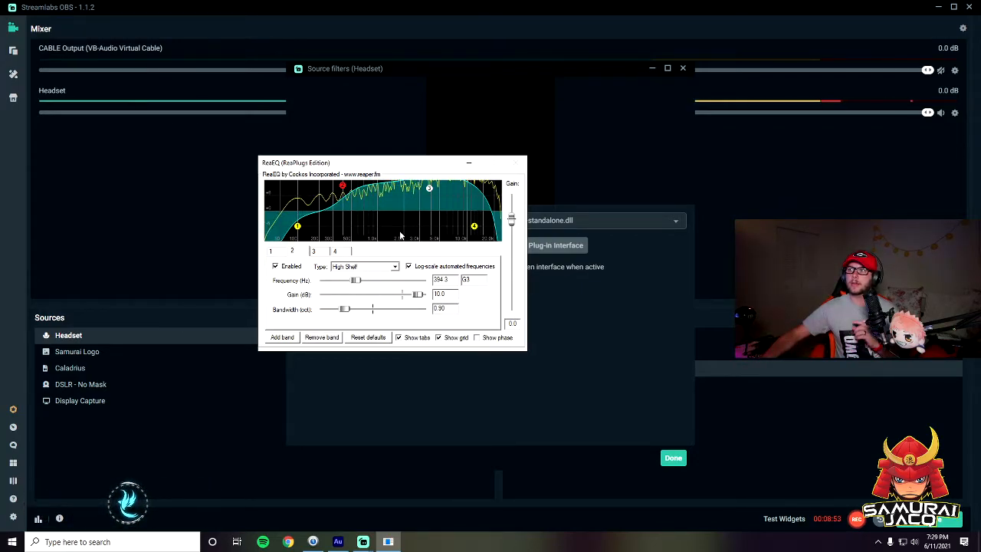
click(398, 267)
click(385, 276)
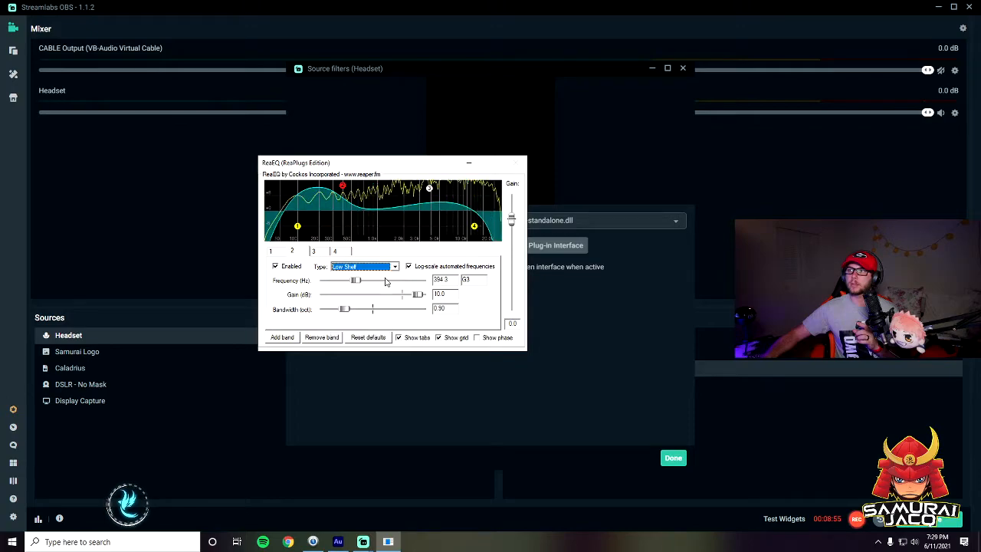
Set ReaEQ band 3's gain to 11 dB and bandwidth to about 1.02 octaves, and close the plug-in interface
click(429, 189)
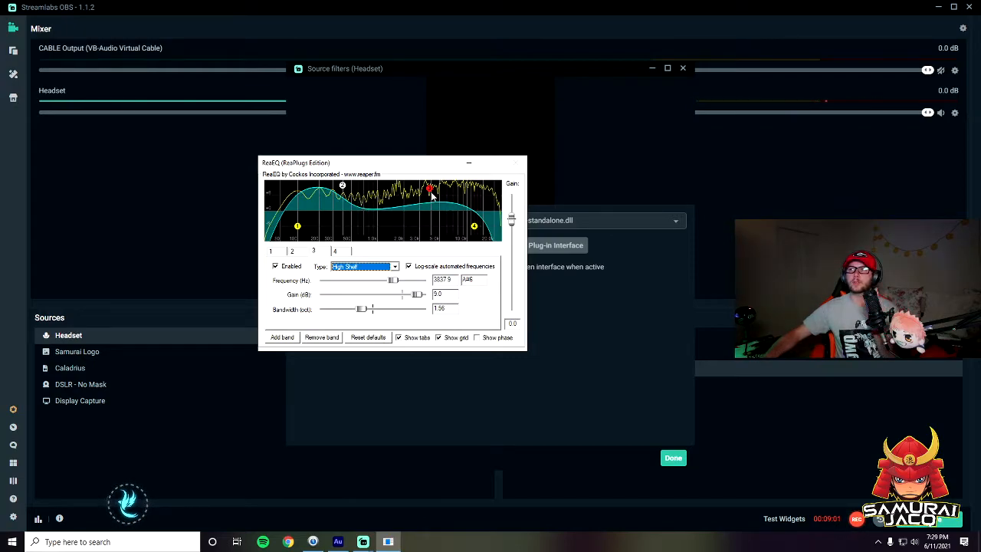
mouse_move(430, 194)
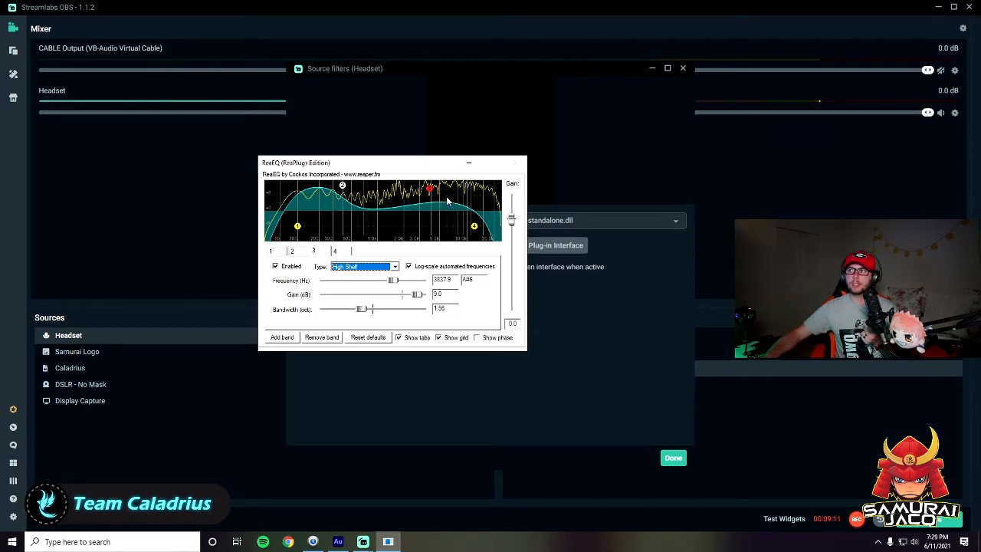
click(437, 293)
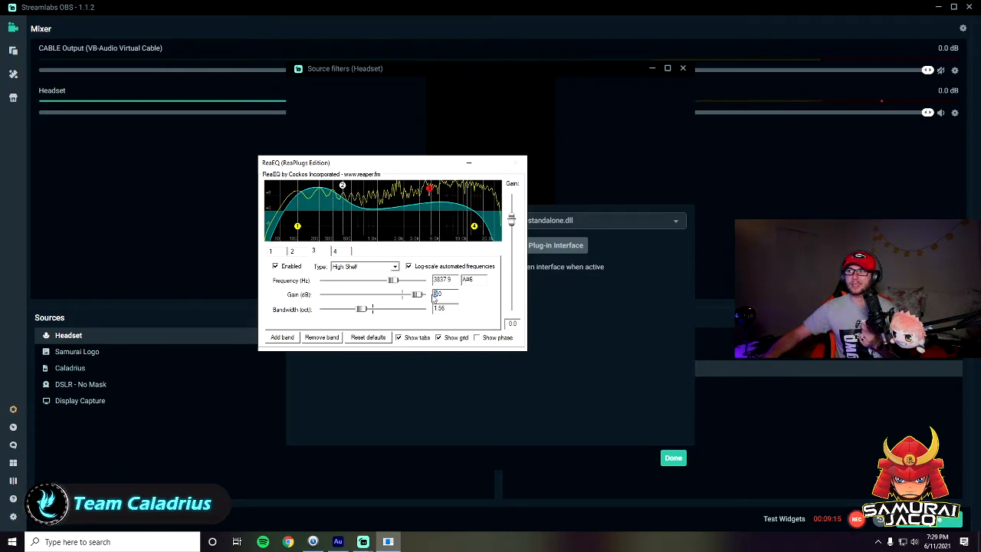
key(BackSpace)
text(11)
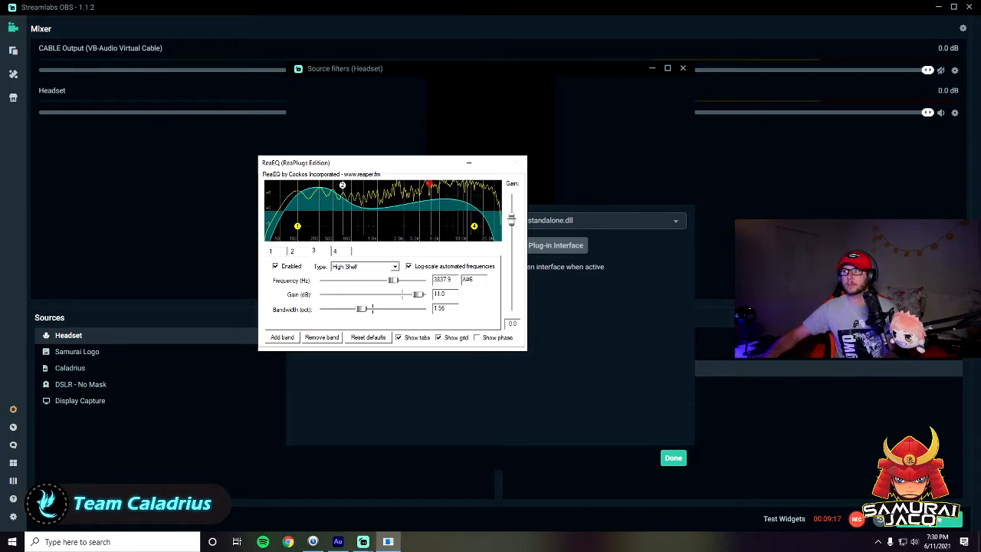
drag(361, 310, 347, 310)
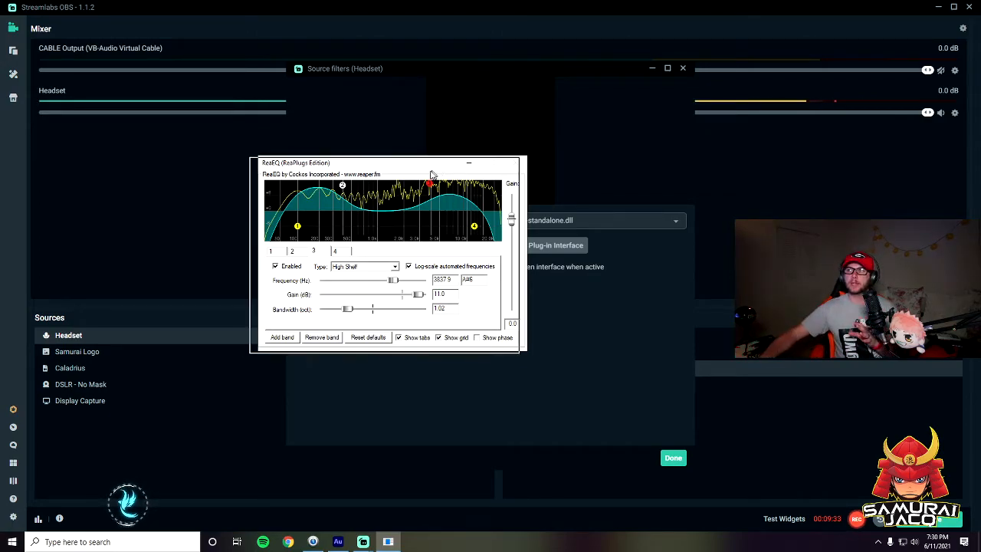
drag(445, 169, 384, 179)
click(527, 247)
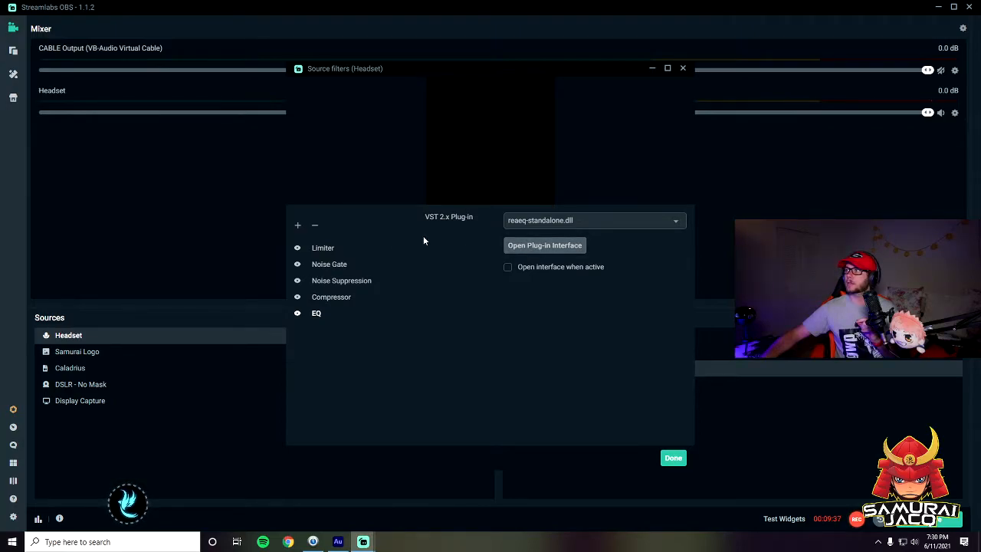
Reopen the EQ filter's plug-in interface and change the type of band 2 to Low Shelf
click(528, 248)
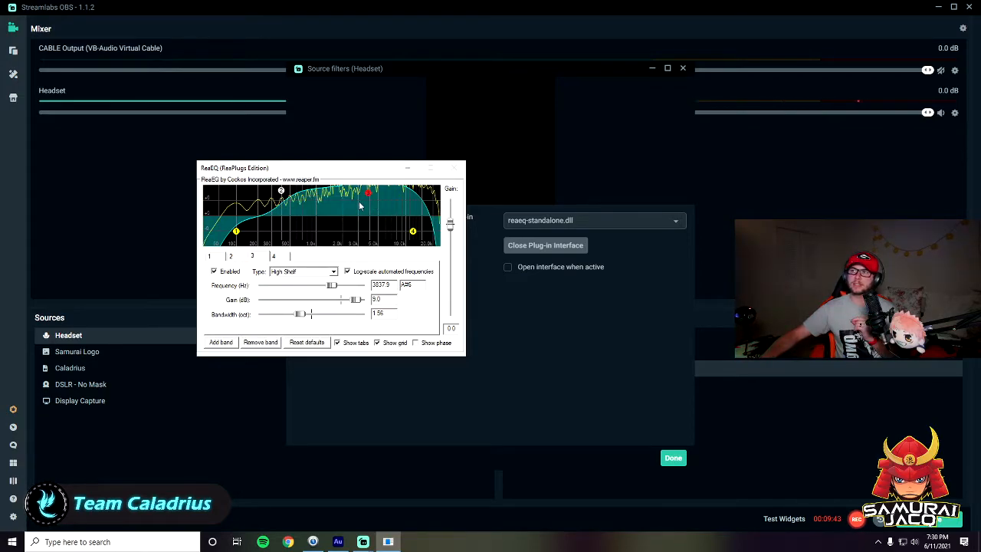
click(280, 191)
click(306, 272)
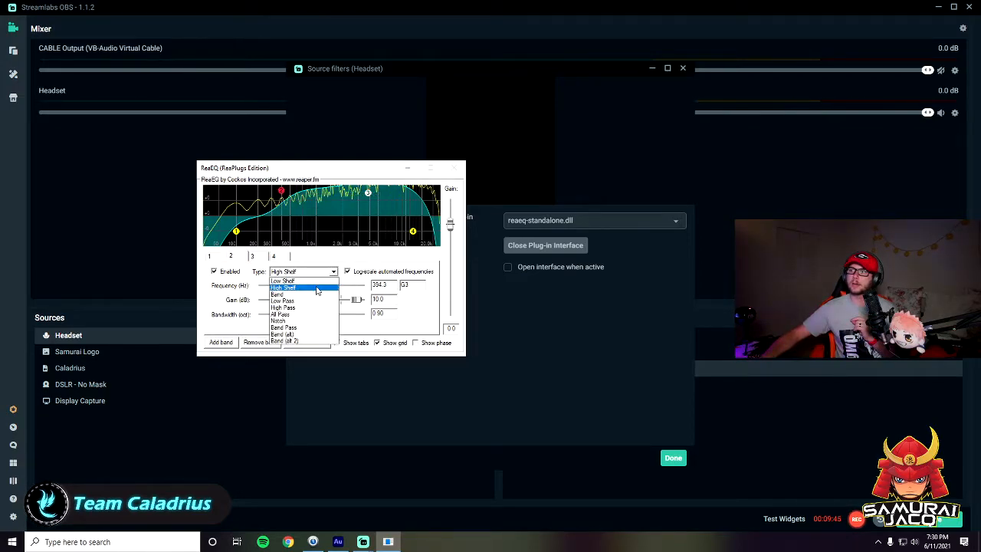
click(311, 282)
Give ReaEQ band 3 an 11 dB gain and a bandwidth of about 0.93 octaves, and close the plug-in interface
click(368, 194)
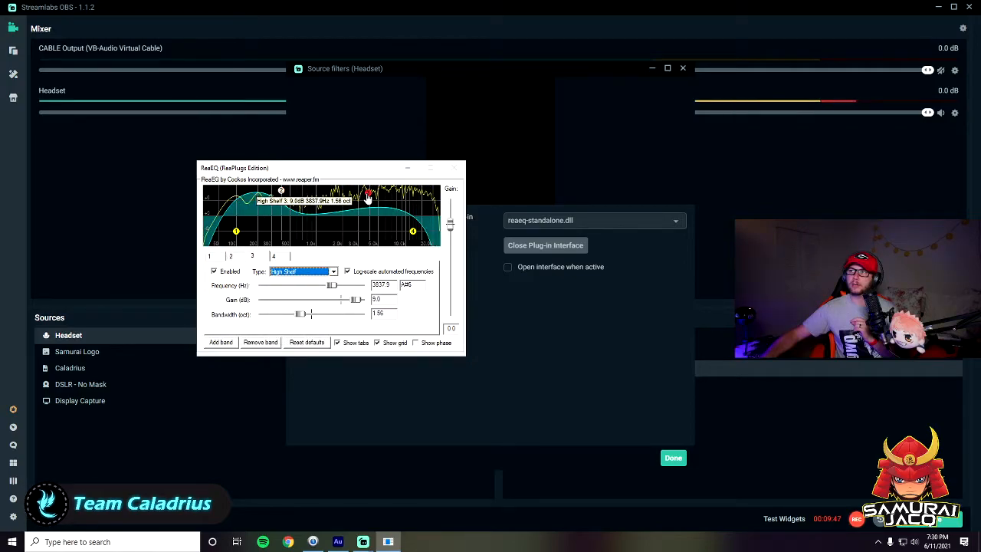
click(347, 272)
click(374, 299)
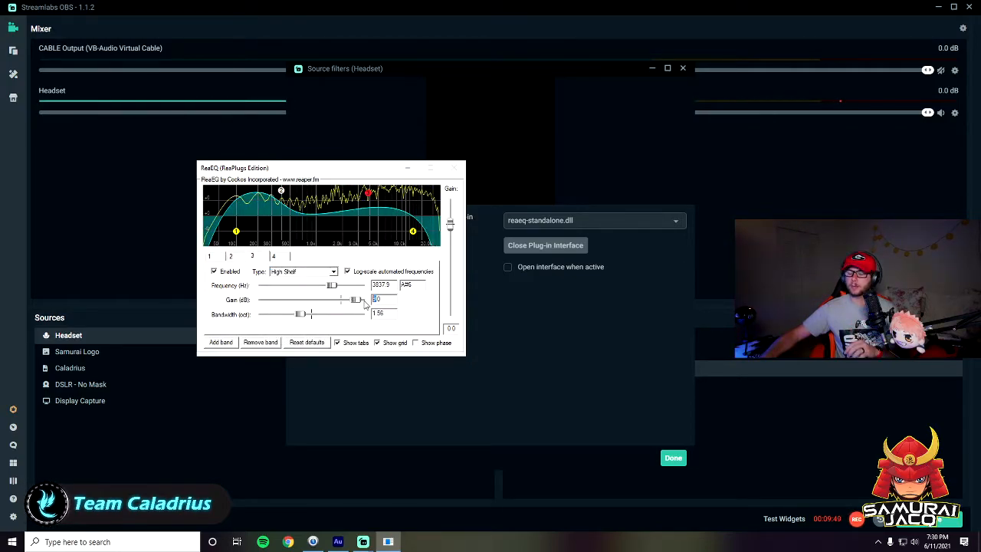
text(11)
drag(306, 316, 293, 325)
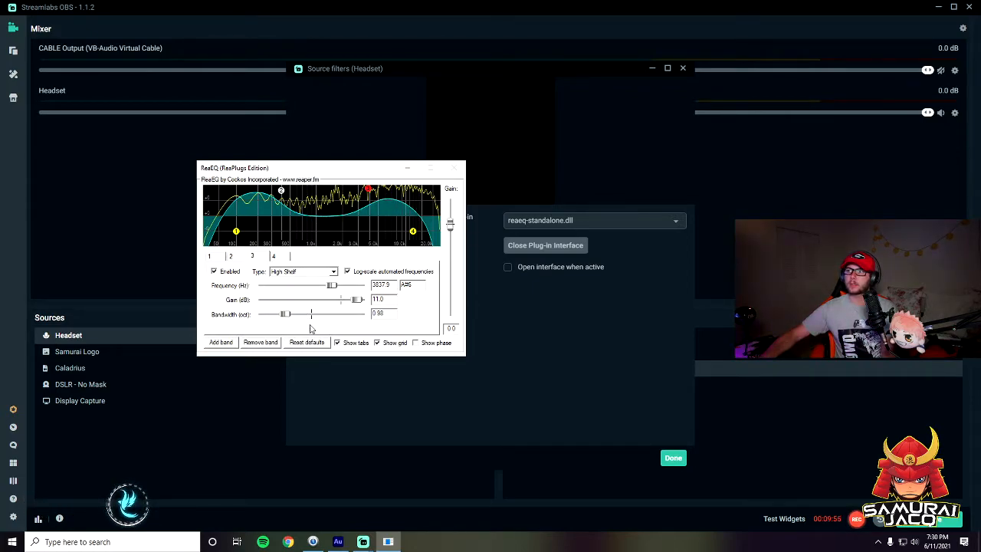
click(217, 259)
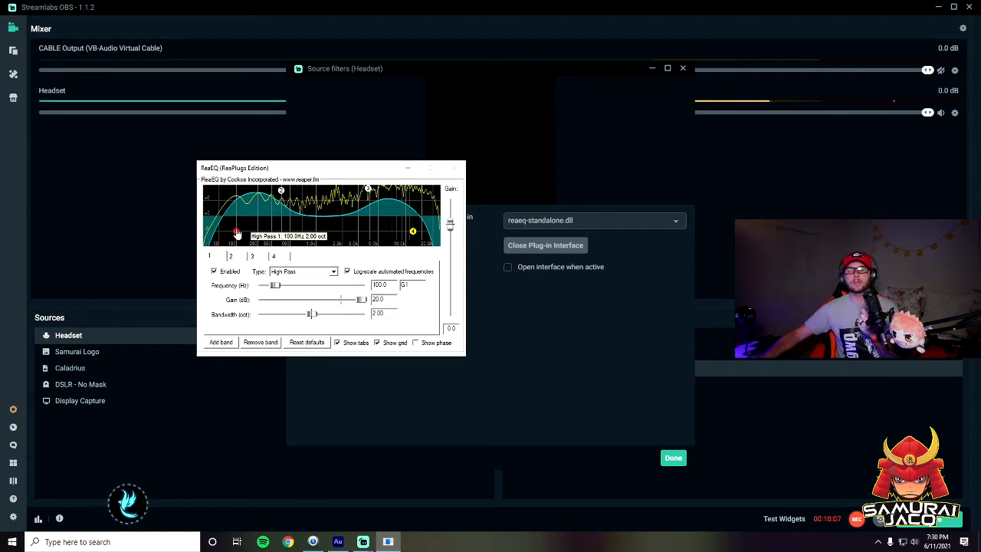
click(535, 249)
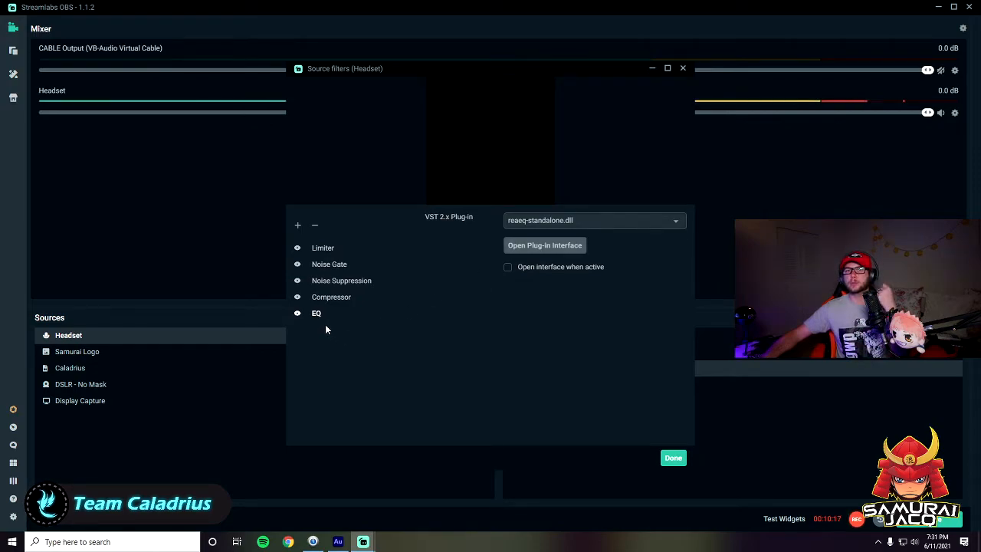
Lower the Headset Limiter's threshold to -20.3 and close the source filters
click(325, 253)
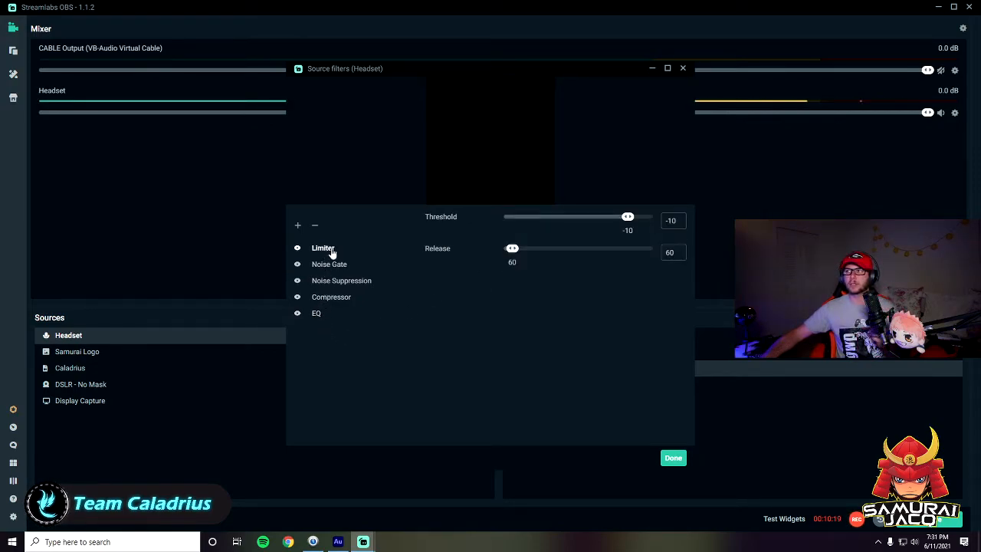
drag(624, 222, 614, 226)
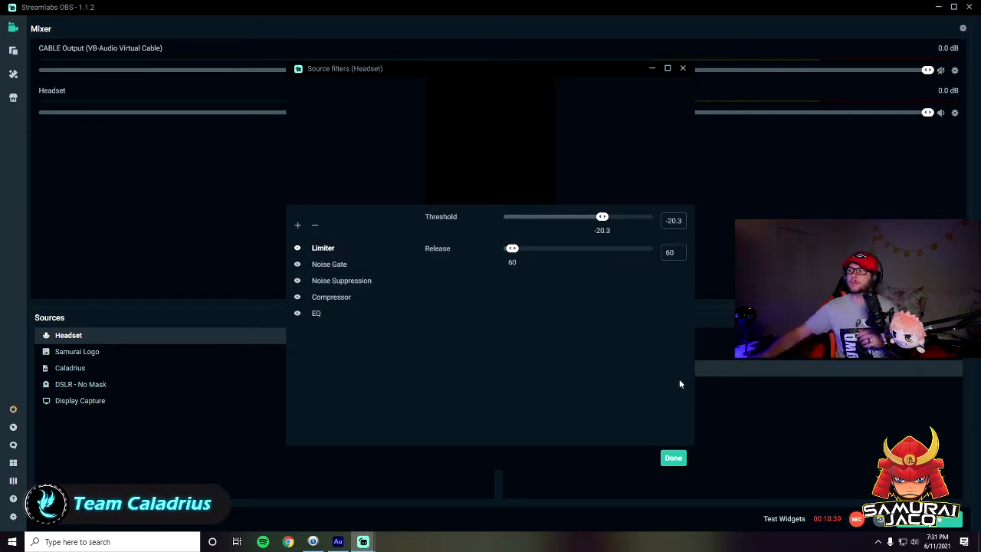
click(672, 458)
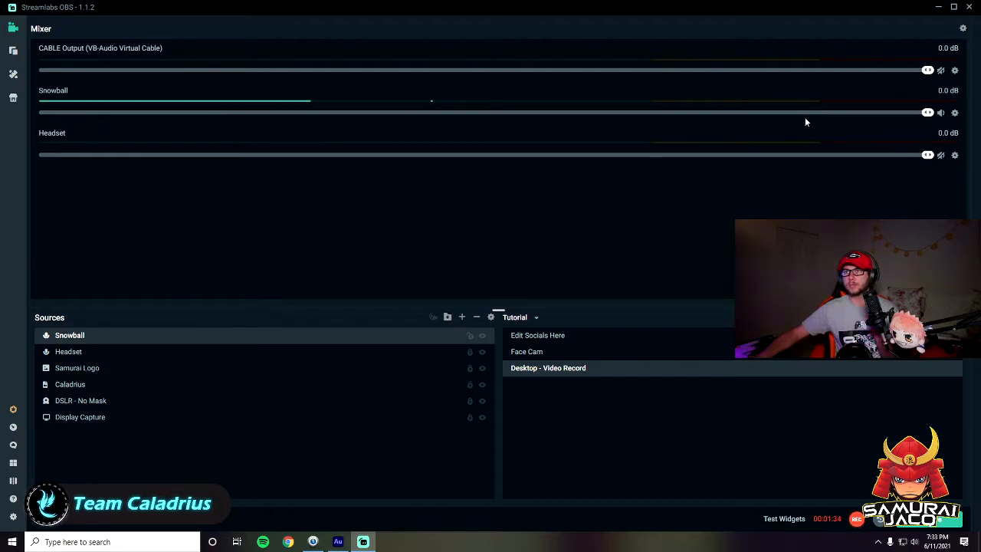
Copy the filters of the Headset source and paste them onto the Snowball source
click(954, 155)
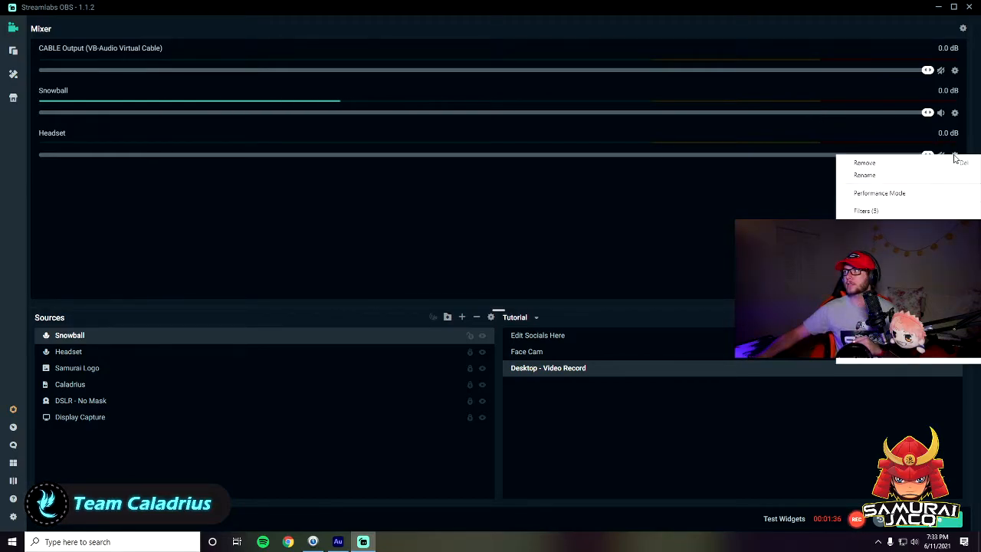
click(922, 148)
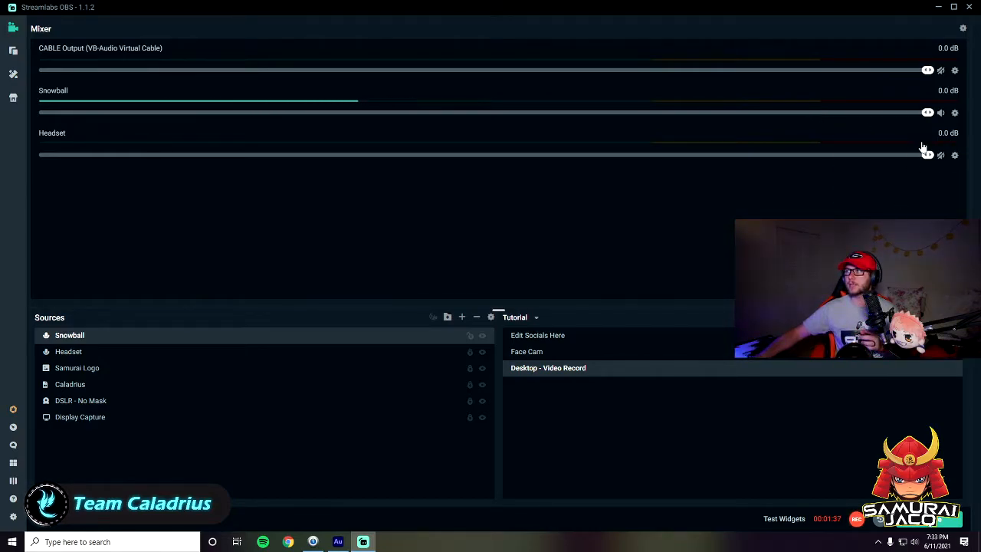
click(954, 114)
click(874, 196)
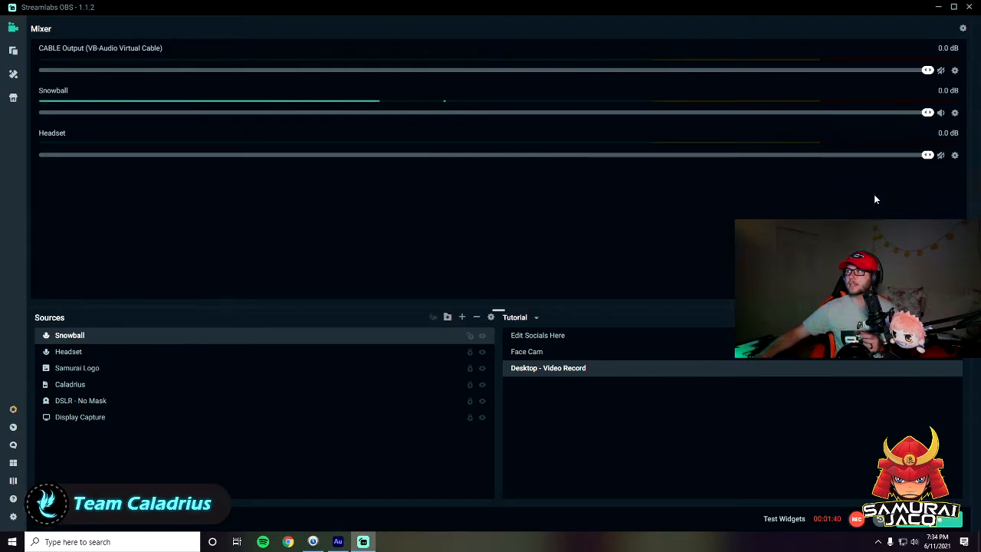
Add a Gain filter to the Snowball source and move it above the Limiter
click(956, 113)
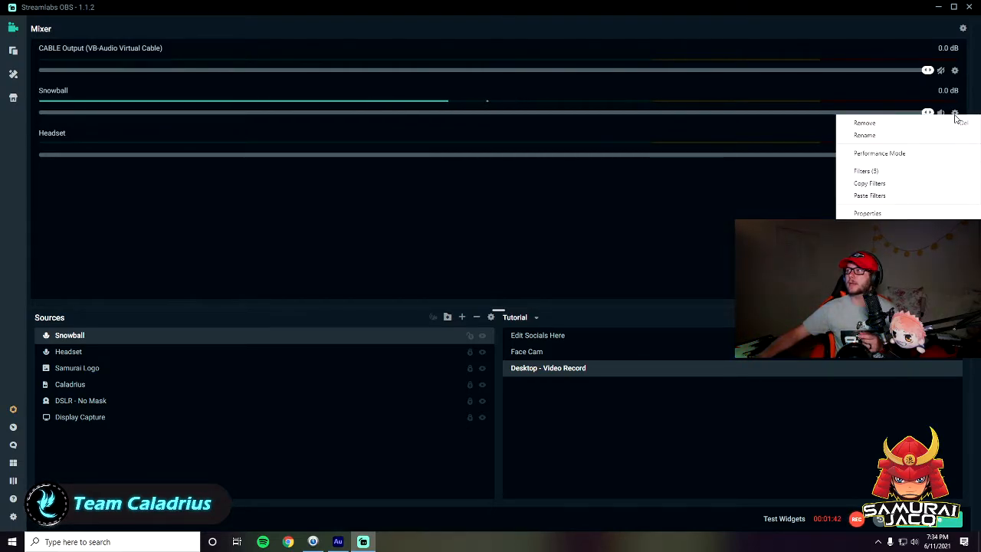
click(887, 172)
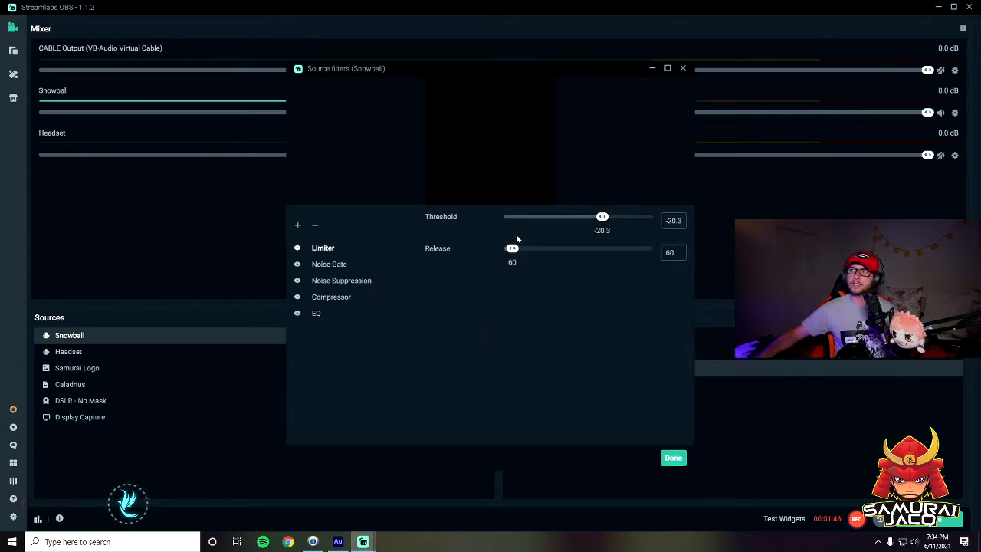
click(331, 264)
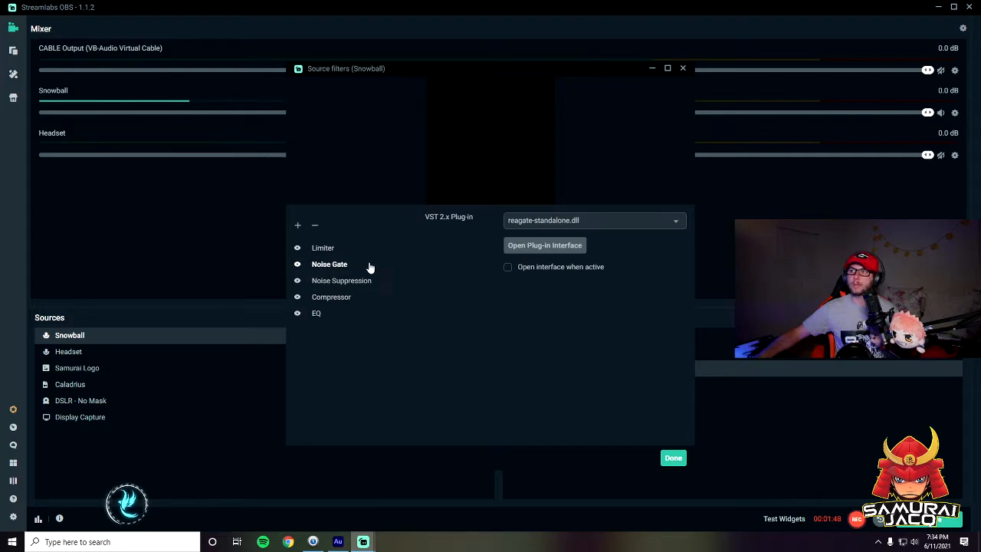
click(318, 248)
click(298, 227)
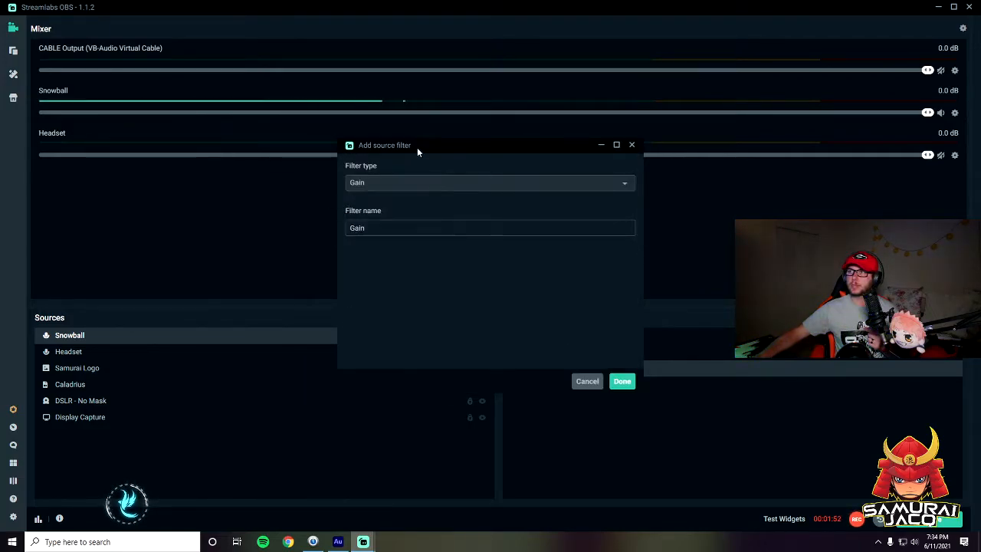
drag(416, 147, 361, 253)
click(557, 490)
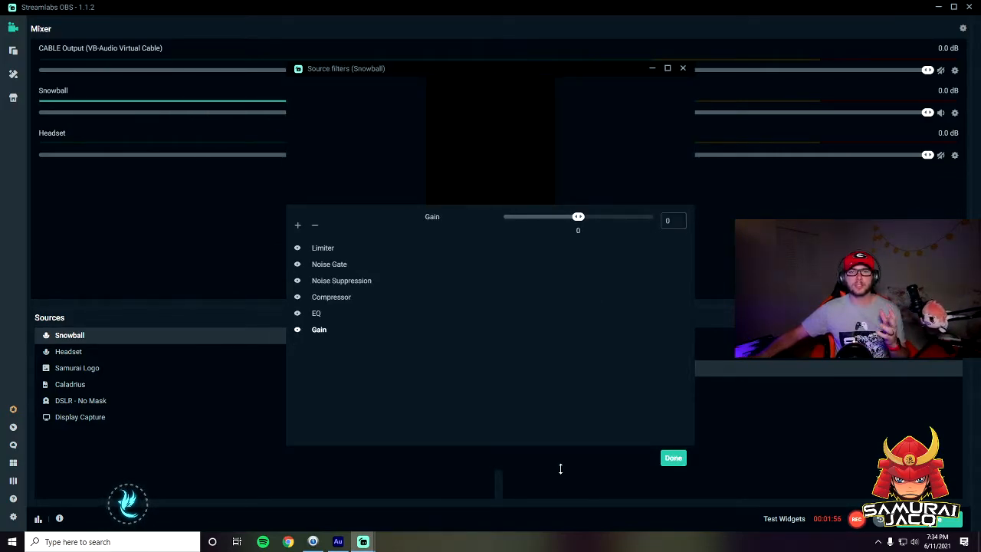
drag(334, 331, 325, 248)
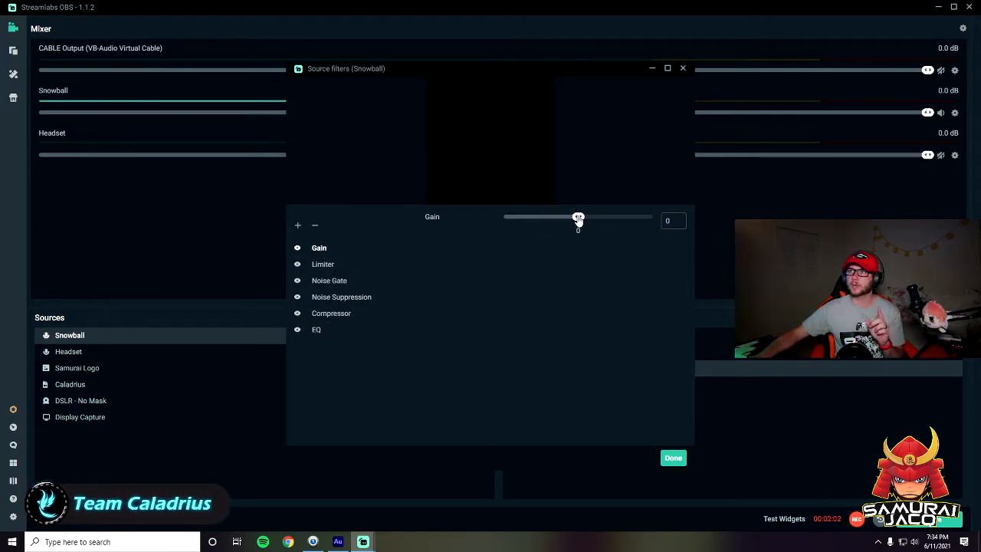
Raise the Snowball Gain filter to 16.5 and reposition the filters window to reveal the mixer levels
drag(579, 221, 604, 223)
drag(577, 72, 467, 74)
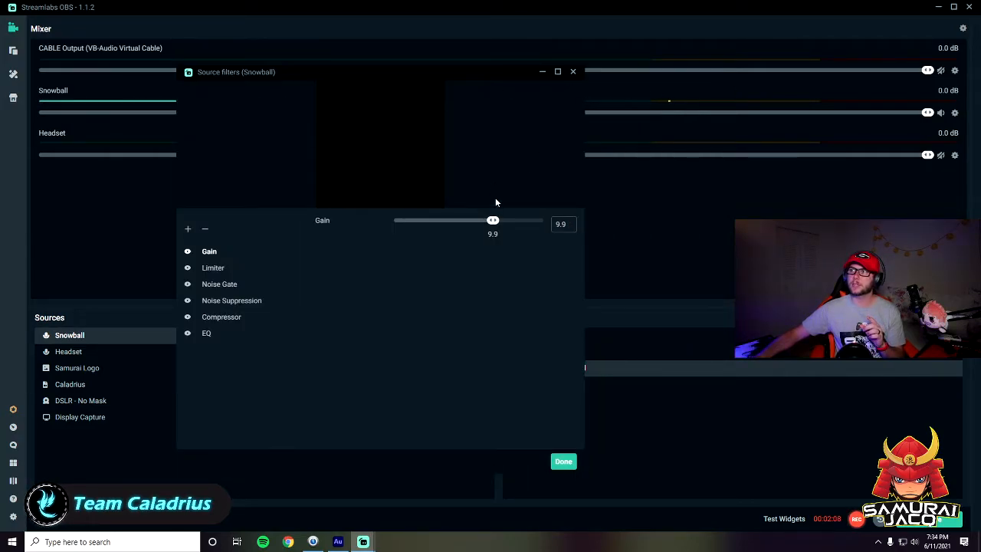
drag(493, 221, 509, 223)
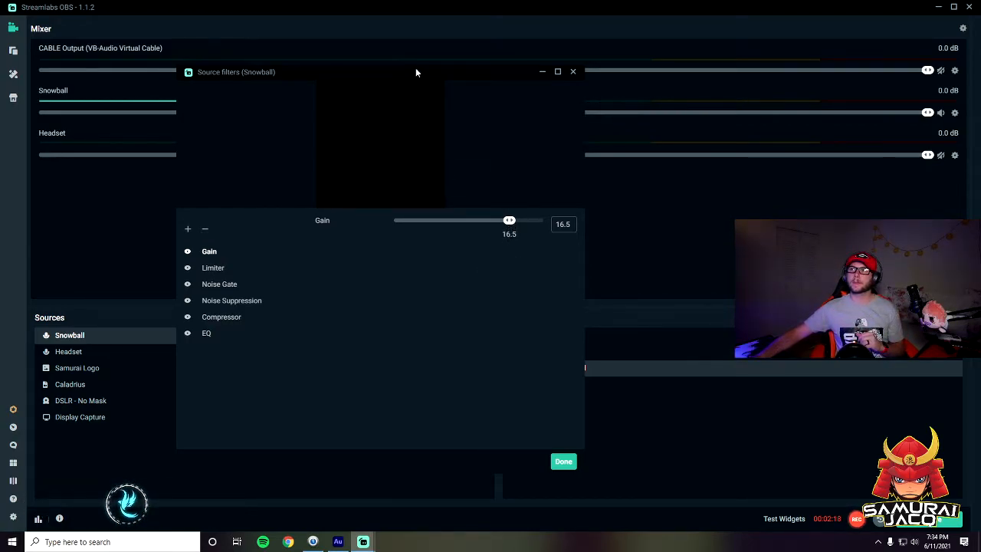
drag(416, 72, 623, 94)
drag(492, 93, 490, 143)
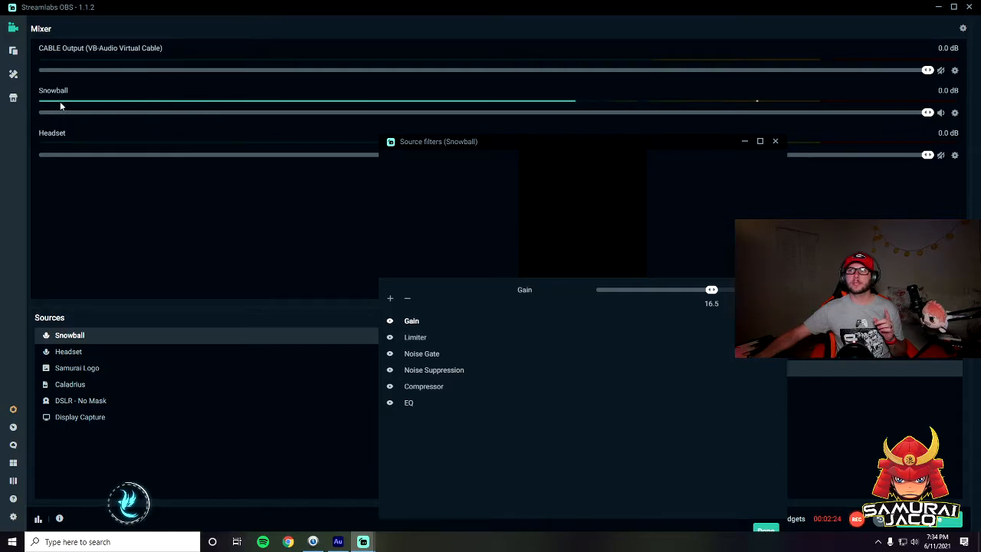
drag(470, 142, 514, 112)
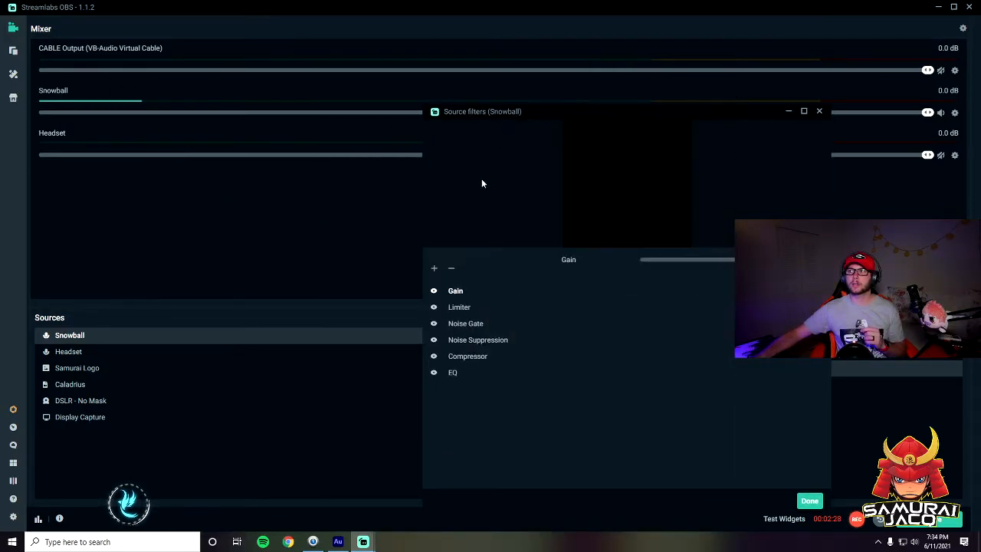
Set the Snowball Noise Gate's threshold to about -35.1 dB in ReaGate and close the plug-in interface
click(473, 325)
click(687, 291)
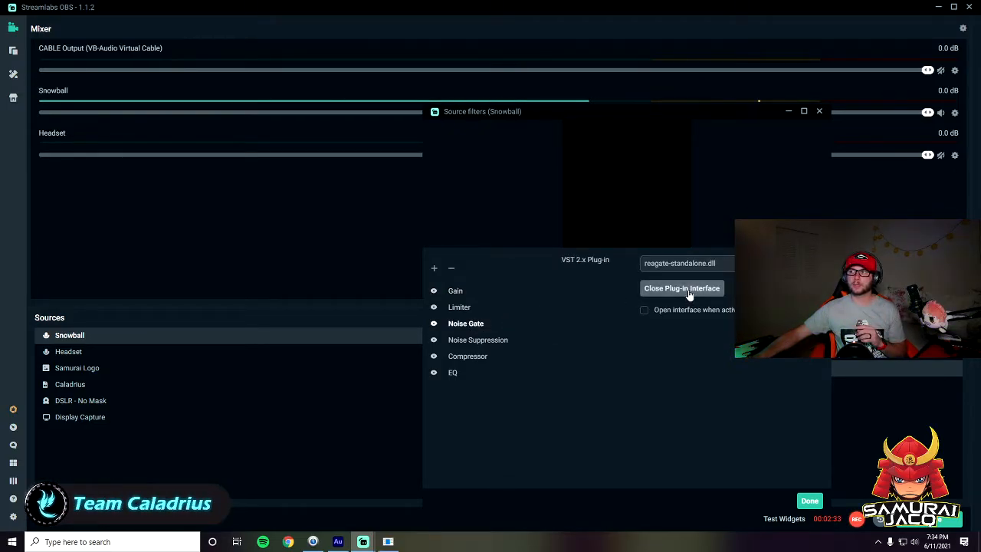
click(388, 541)
drag(70, 9, 163, 47)
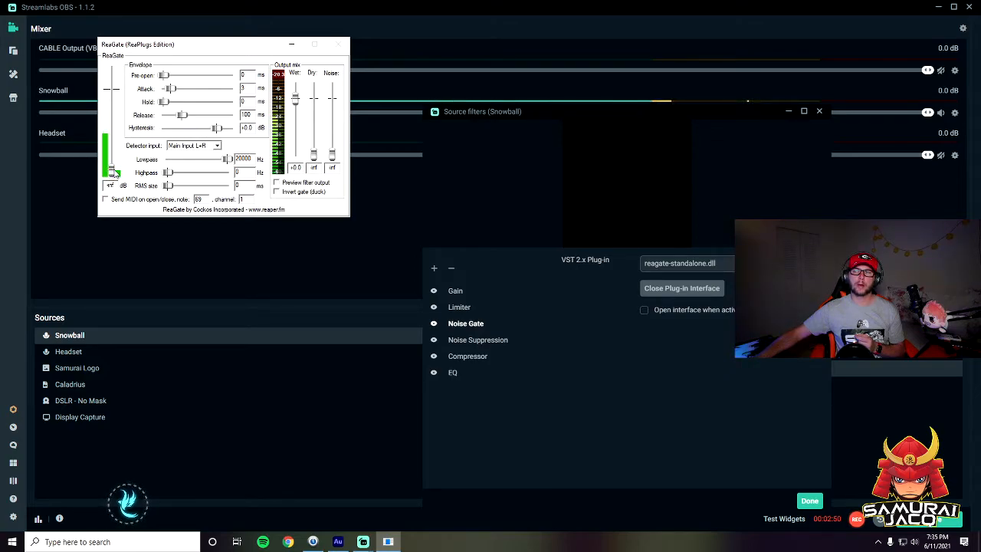
drag(111, 167, 117, 145)
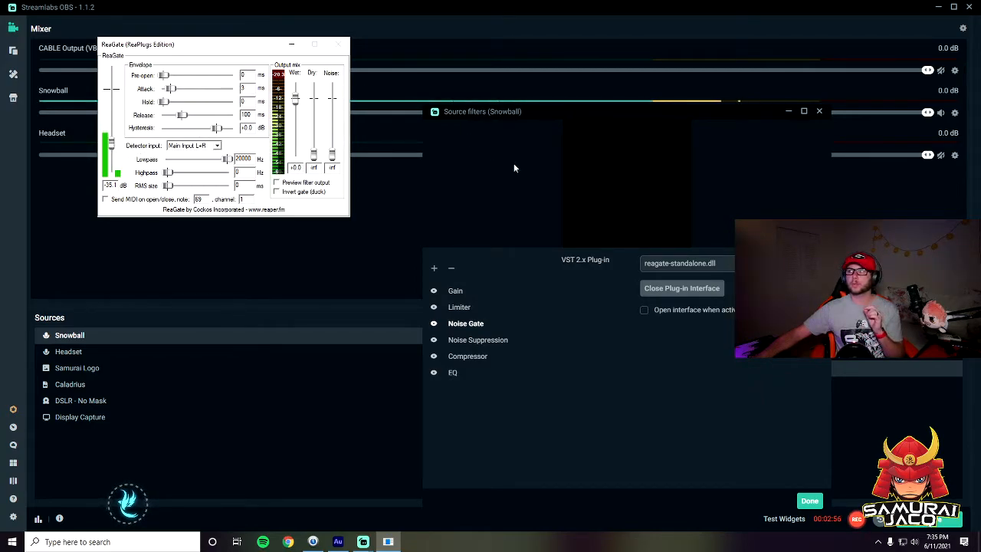
click(688, 290)
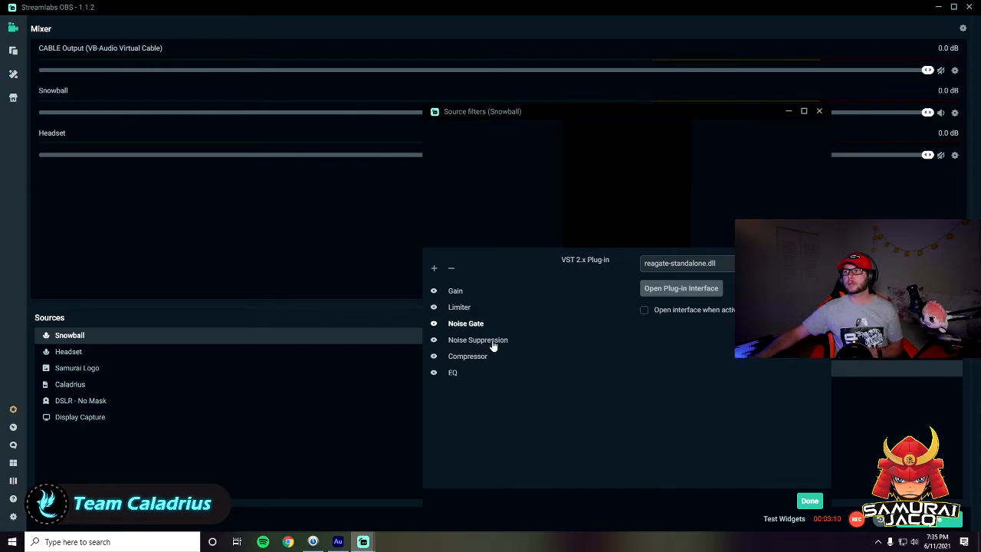
Check the Snowball Noise Suppression settings and lower the Compressor's threshold to about -18.9 dB in ReaComp
click(494, 345)
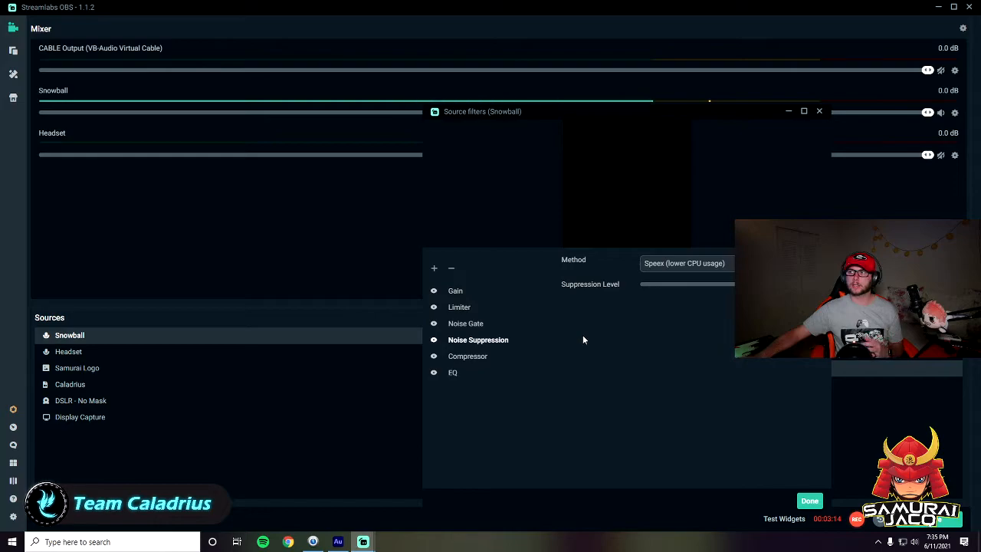
click(480, 356)
click(683, 288)
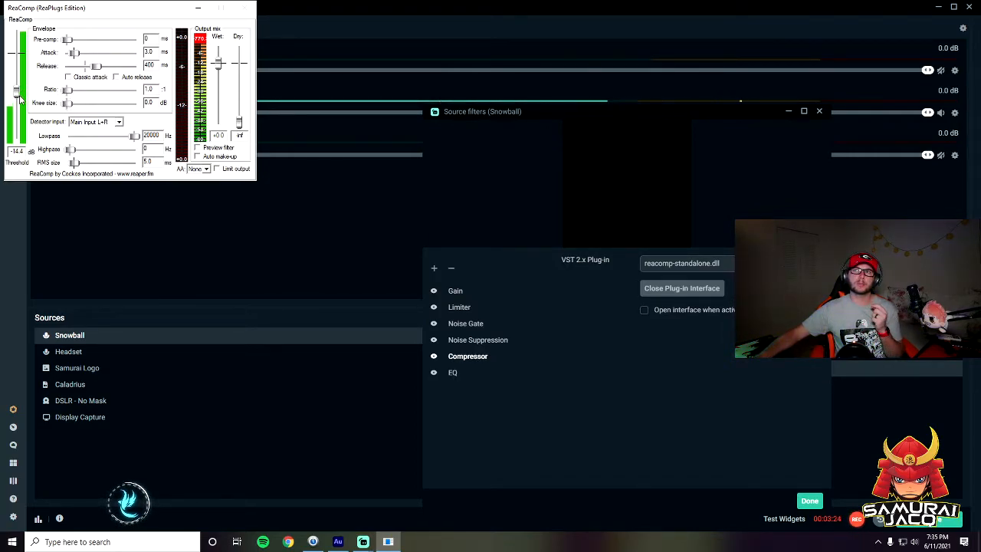
drag(18, 94, 19, 99)
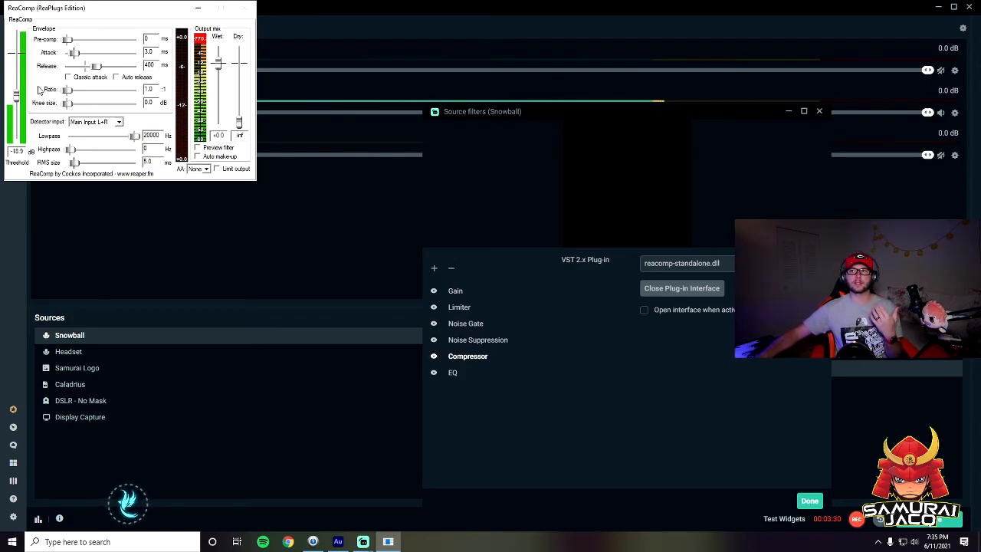
click(650, 289)
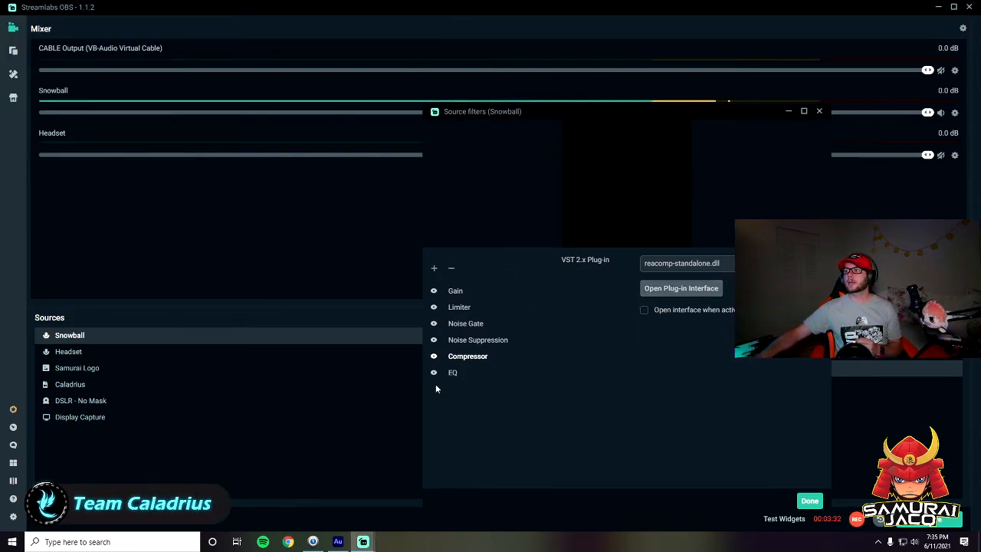
Review the Snowball EQ curve in ReaEQ and close the plug-in interface and the source filters
click(452, 373)
click(699, 295)
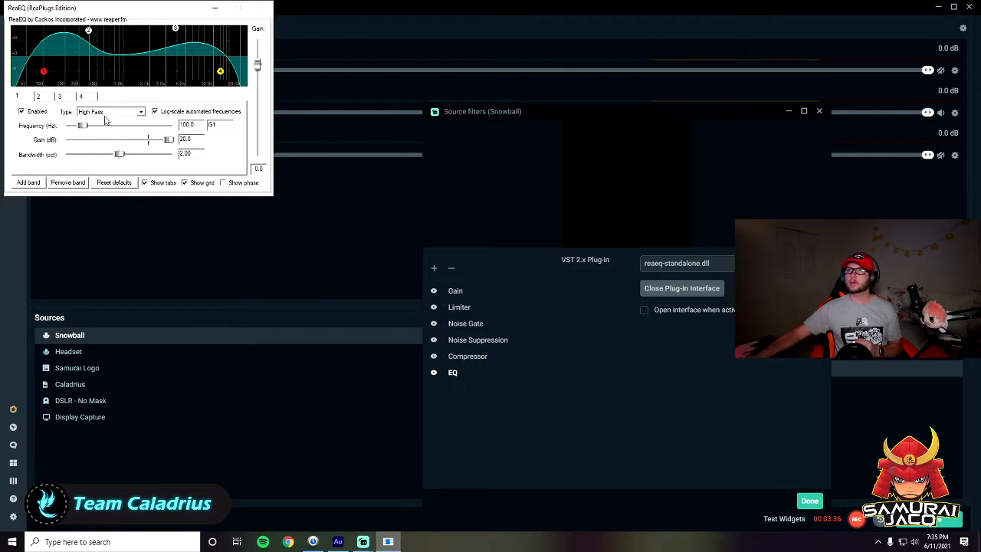
drag(122, 8, 190, 87)
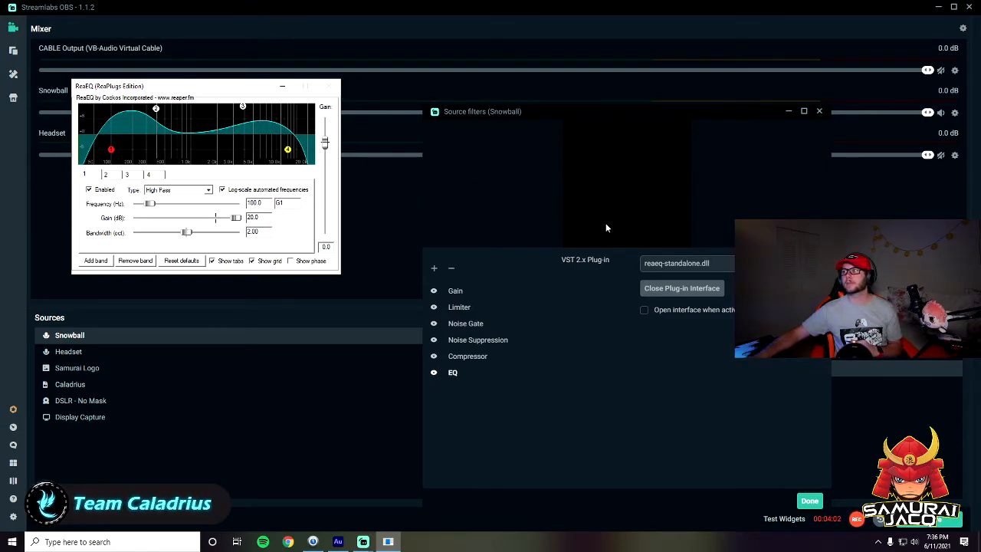
click(809, 504)
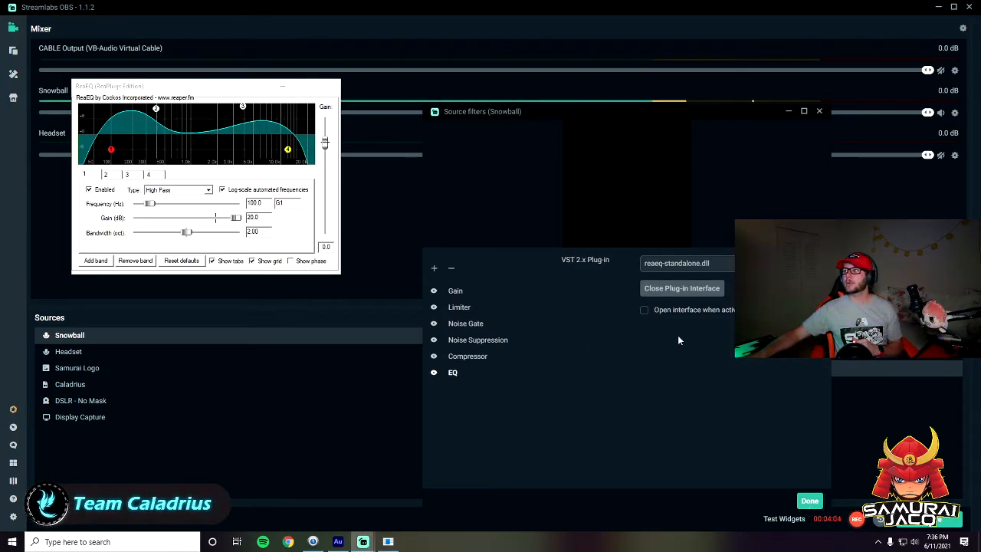
click(693, 288)
click(810, 501)
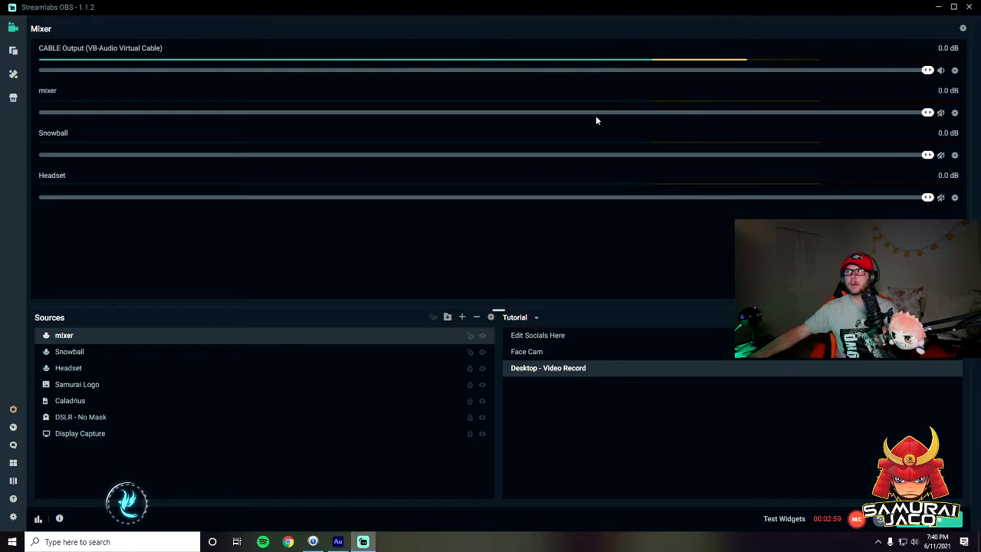
Mute CABLE Output, unmute the mixer source, and copy the Headset source's filters onto mixer
click(940, 71)
click(941, 113)
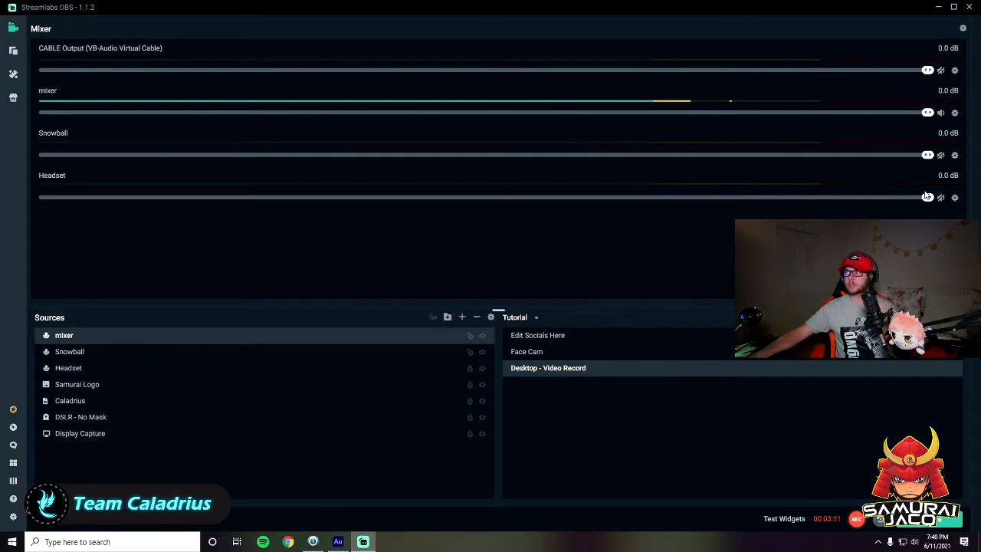
right_click(955, 198)
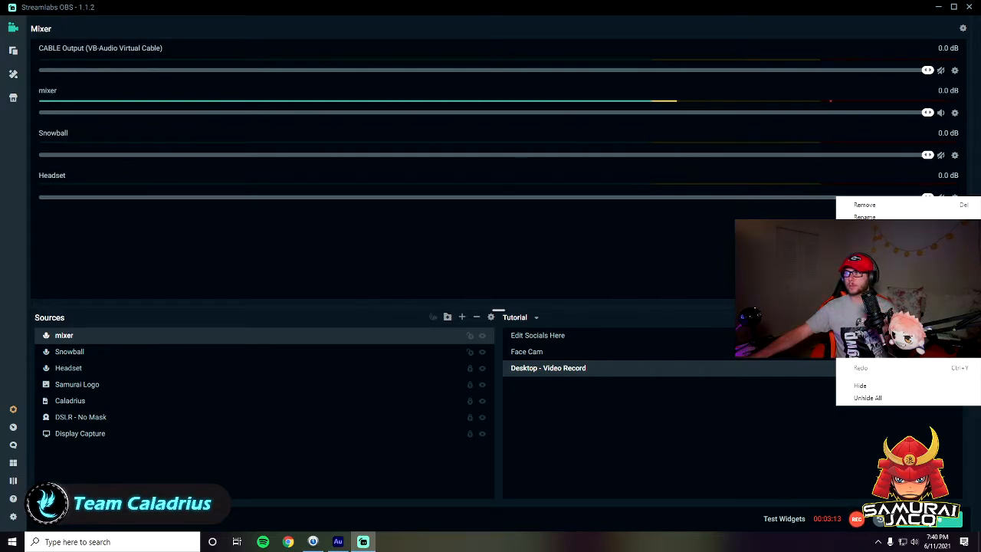
click(804, 257)
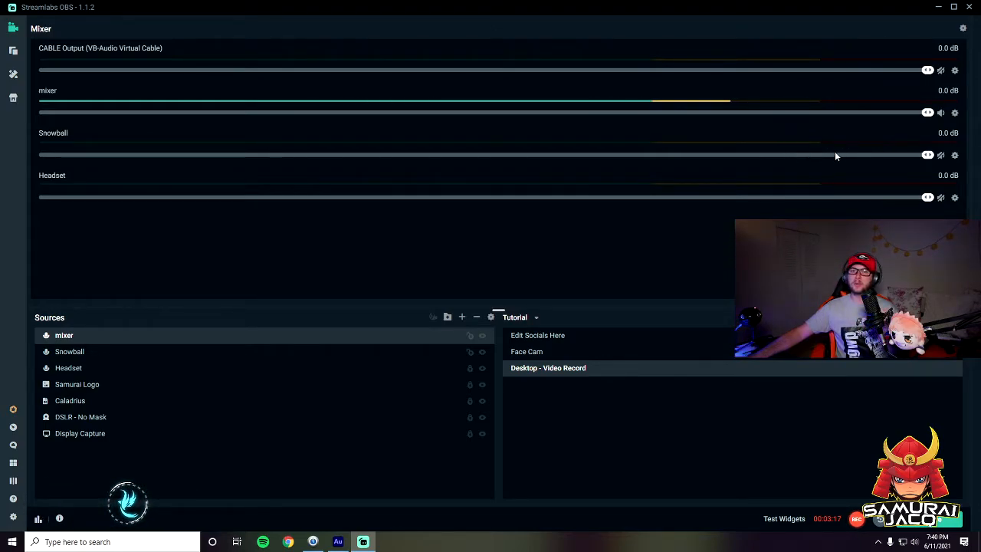
click(955, 114)
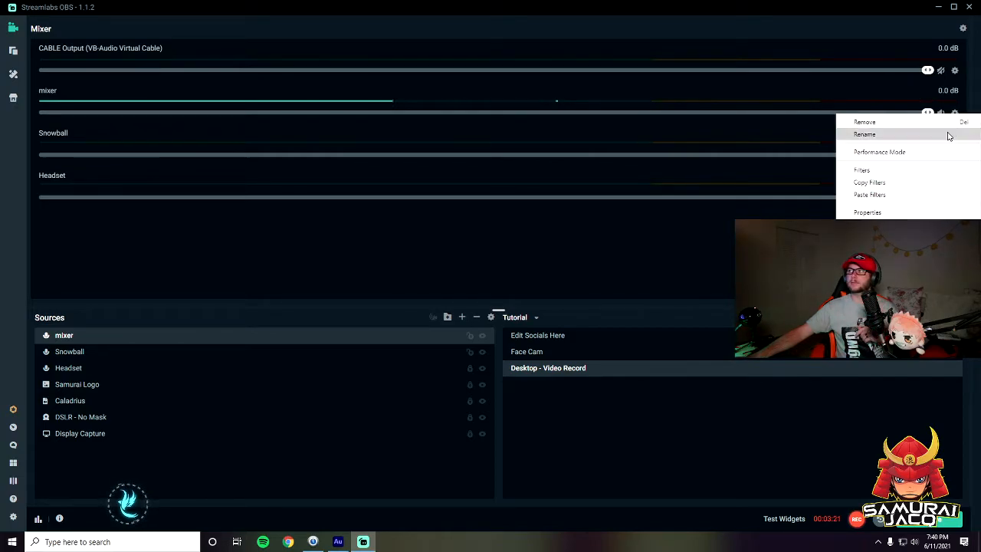
click(906, 195)
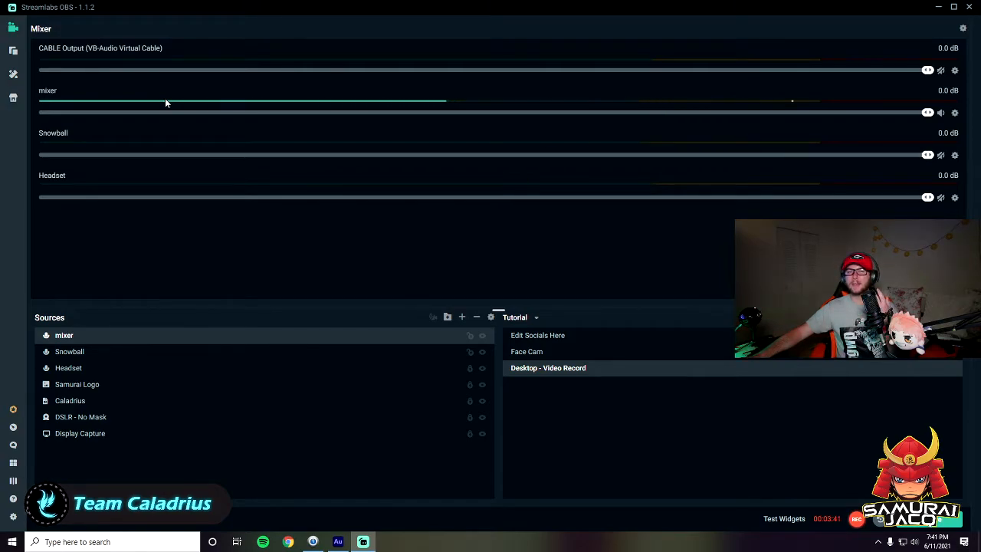
Open the mixer source's filters and reposition the window to check the Limiter against the mixer audio levels
click(955, 114)
click(866, 169)
drag(523, 73, 743, 95)
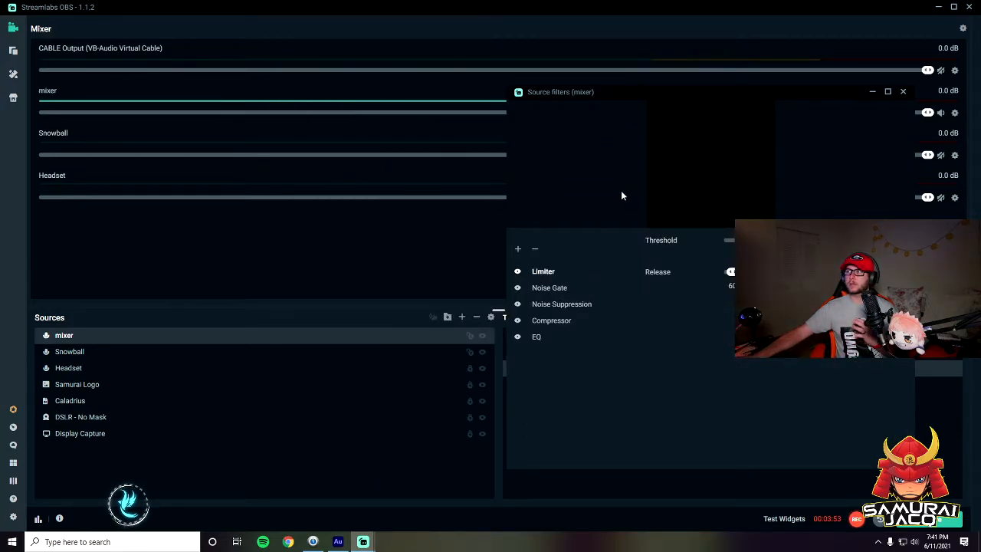
drag(683, 96, 648, 215)
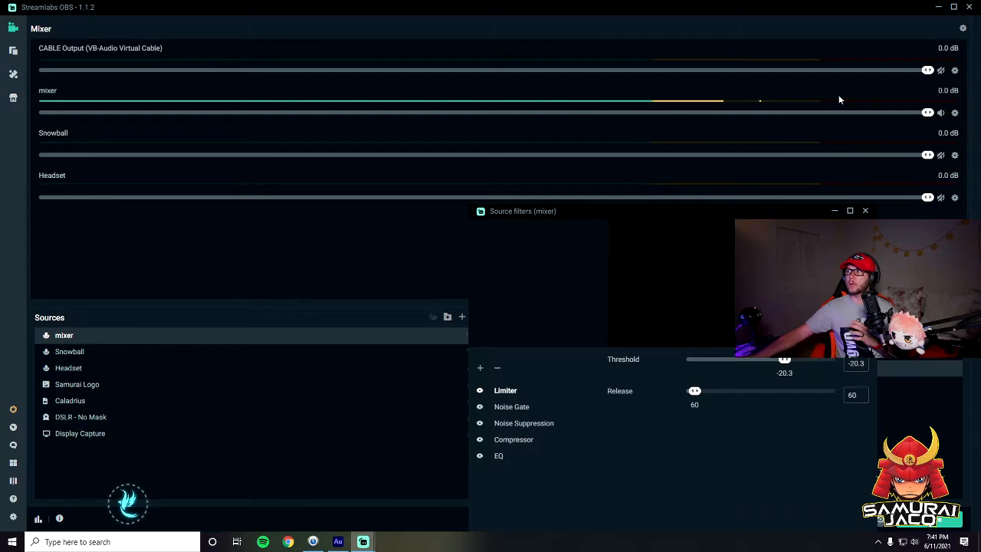
click(755, 202)
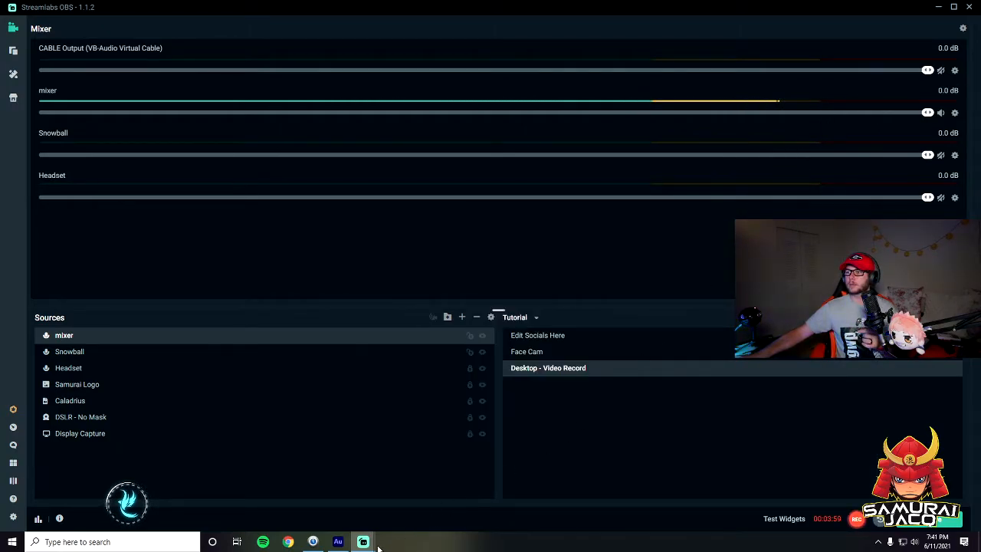
mouse_move(367, 543)
click(403, 522)
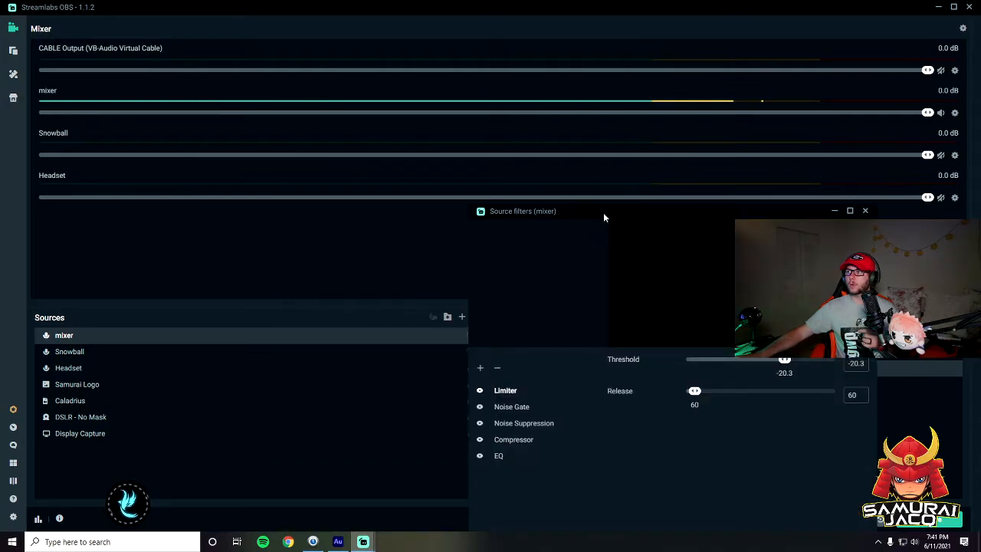
Examine the mixer source's Noise Gate settings in ReaGate, close the interface and reposition the filters window
drag(609, 212, 704, 88)
click(606, 283)
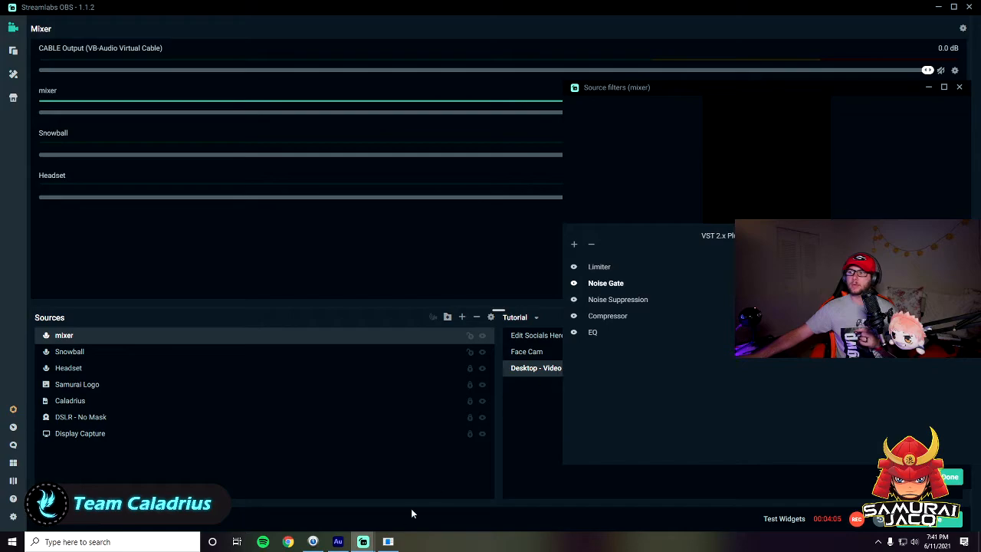
mouse_move(388, 541)
click(368, 486)
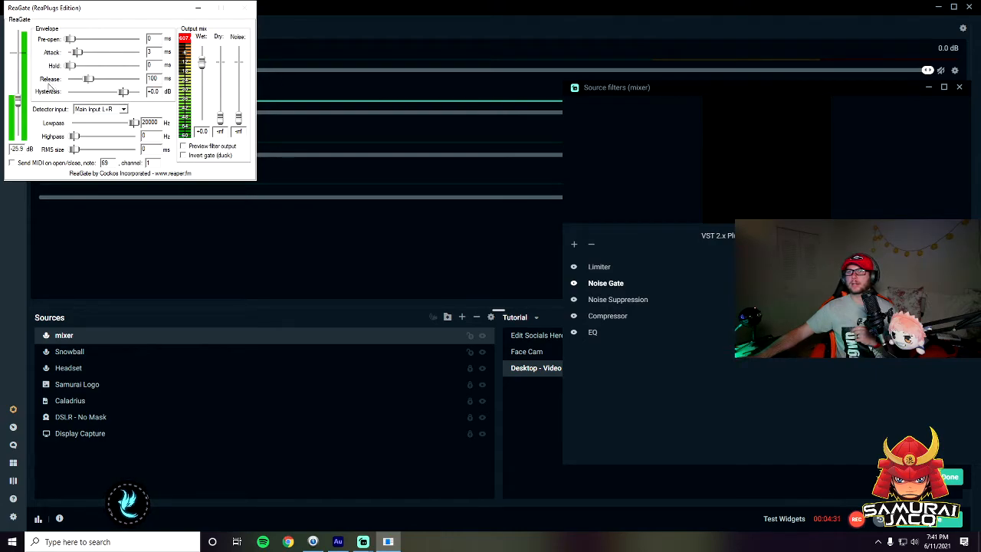
click(824, 269)
drag(641, 92, 559, 125)
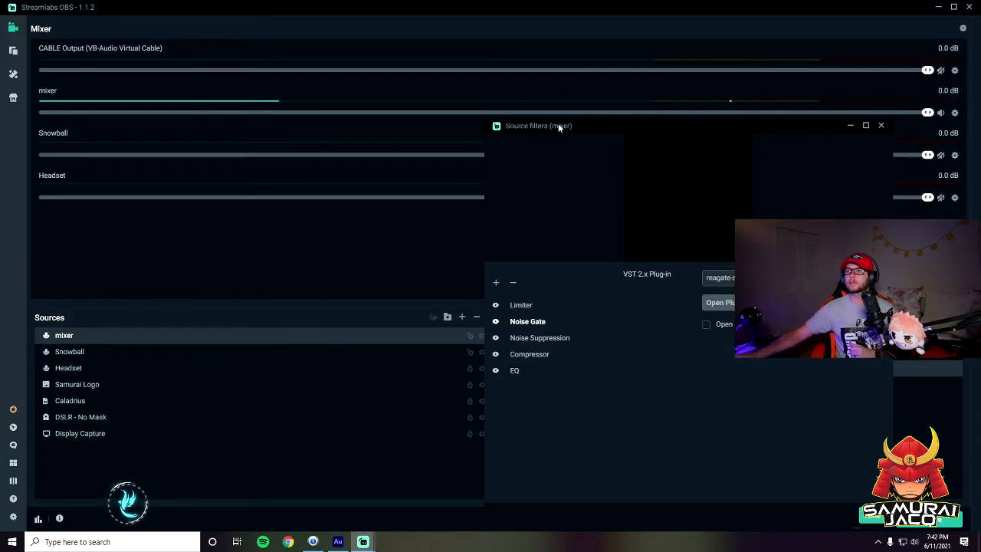
Check the mixer source's Noise Suppression, try Compressor ratios of 1.2:1 and 1.1:1, and restore 1.0:1
click(543, 339)
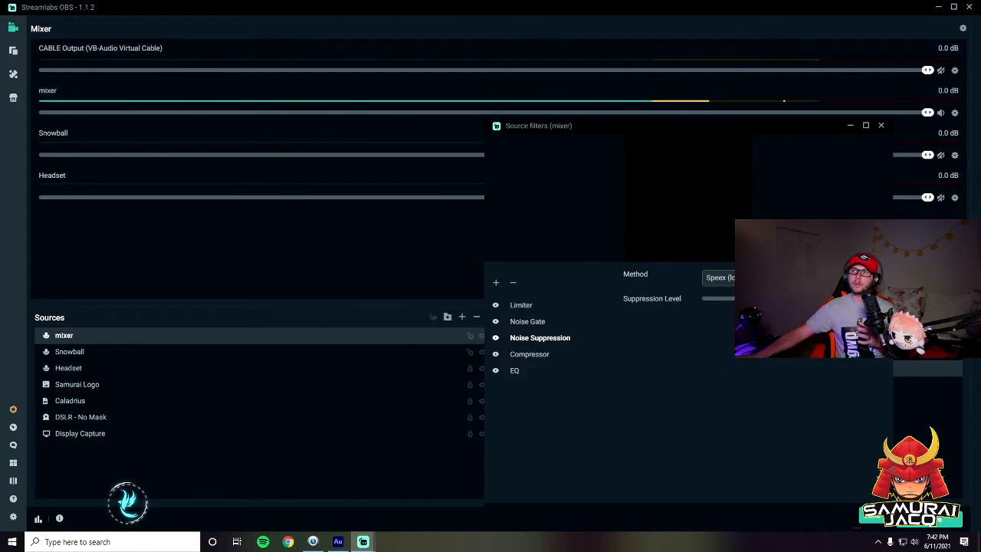
click(550, 358)
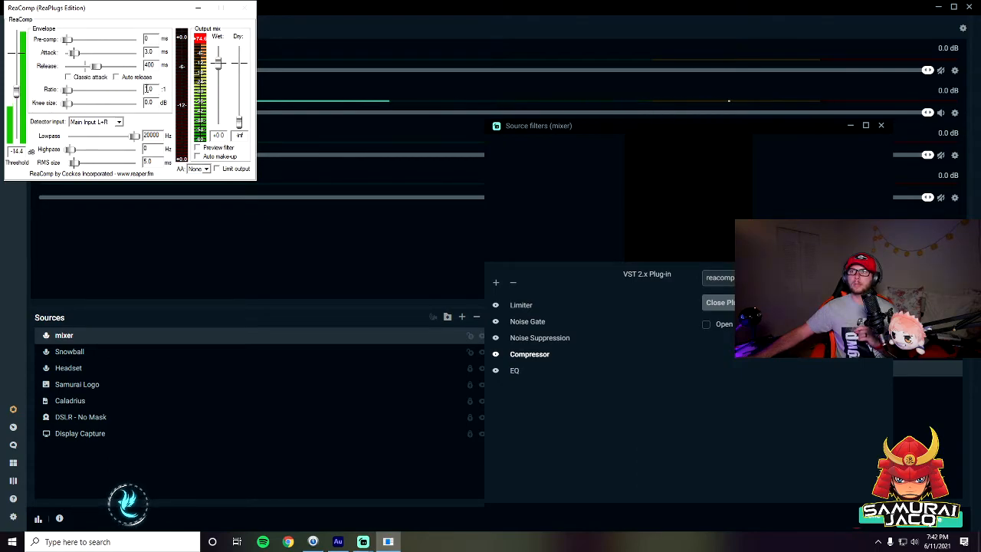
drag(67, 90, 74, 93)
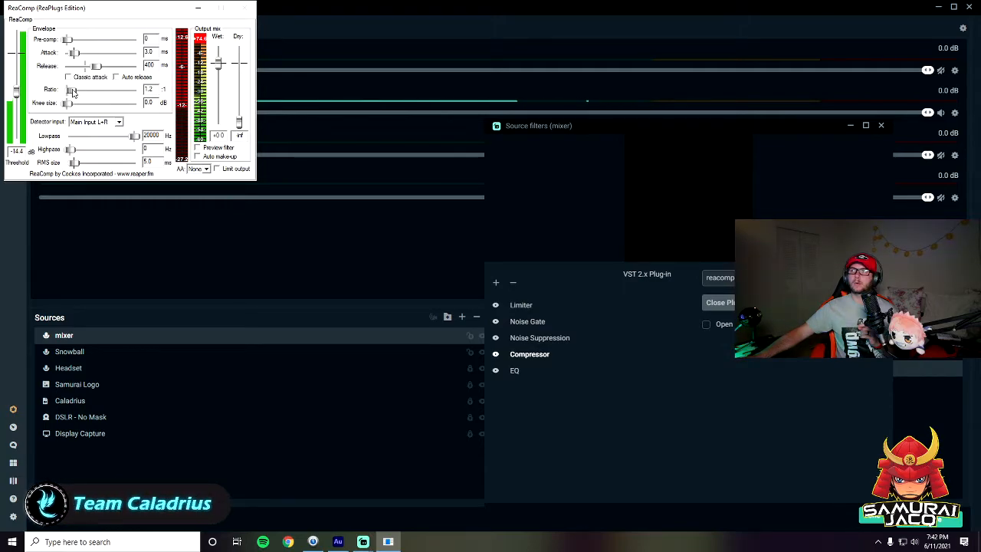
drag(73, 92, 72, 92)
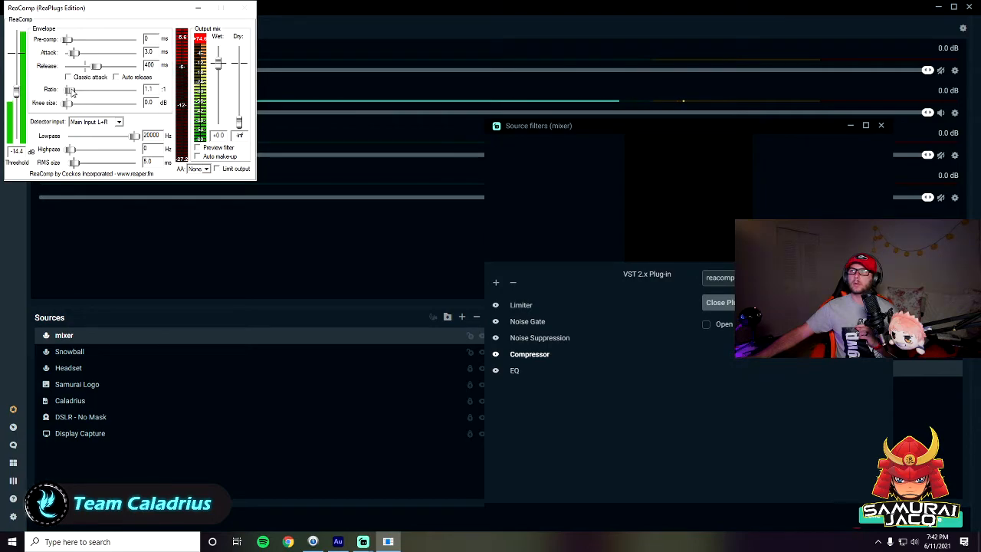
drag(72, 93, 69, 93)
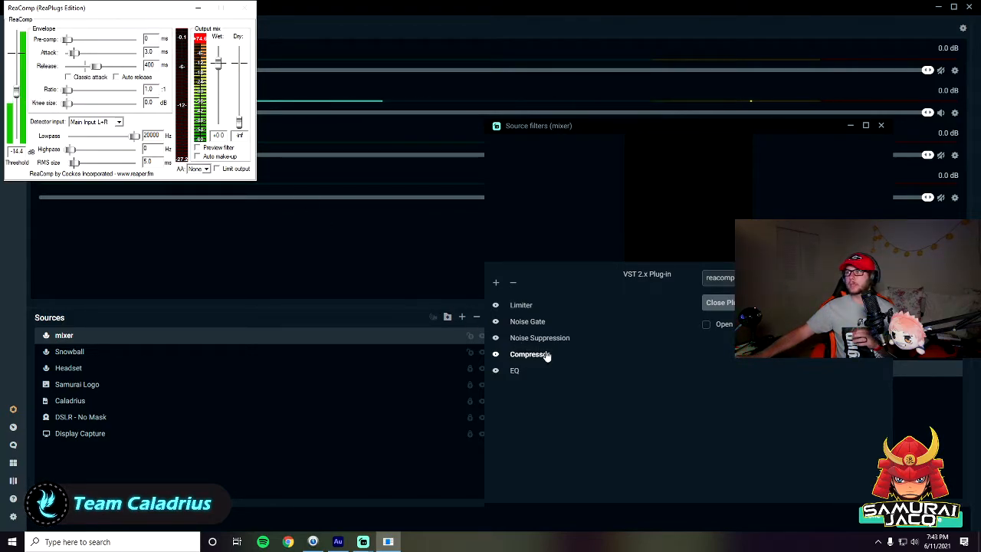
click(719, 302)
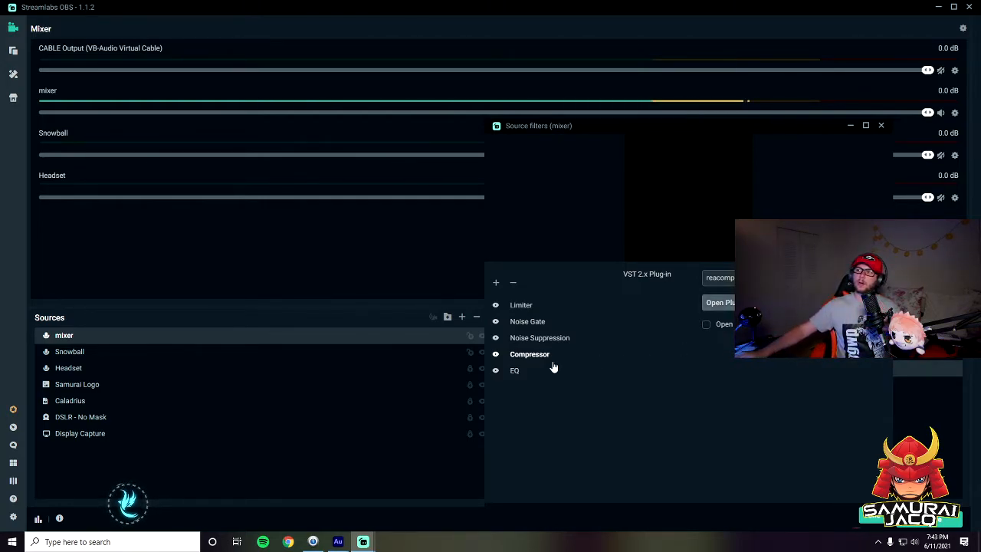
Open the mixer source's EQ in ReaEQ and place its window above the source filters window
click(720, 302)
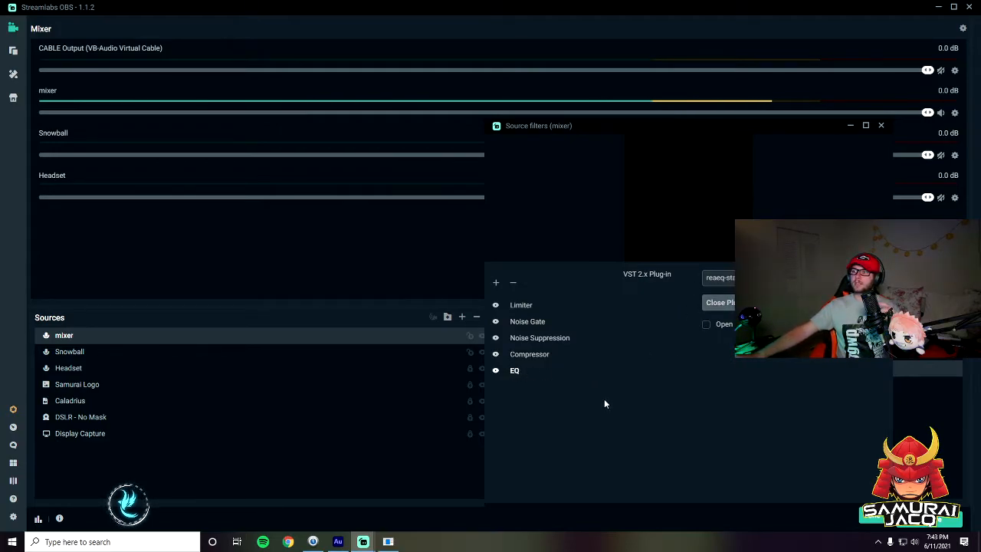
click(390, 542)
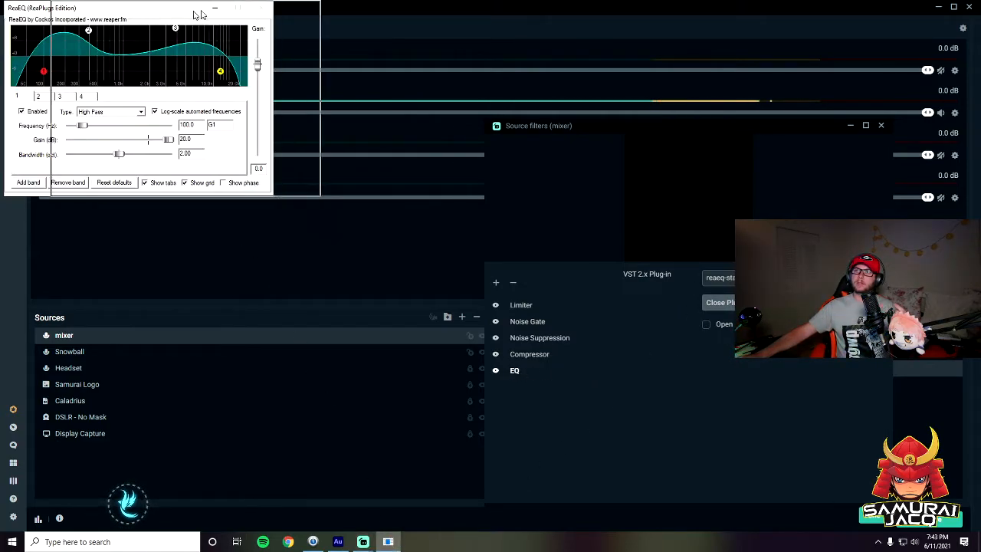
drag(161, 7, 618, 92)
Try the EQ's high-pass band at 516.5 Hz and 167.2 Hz, with the low shelf at 1034.5 Hz and 9.8 dB
drag(499, 137, 553, 141)
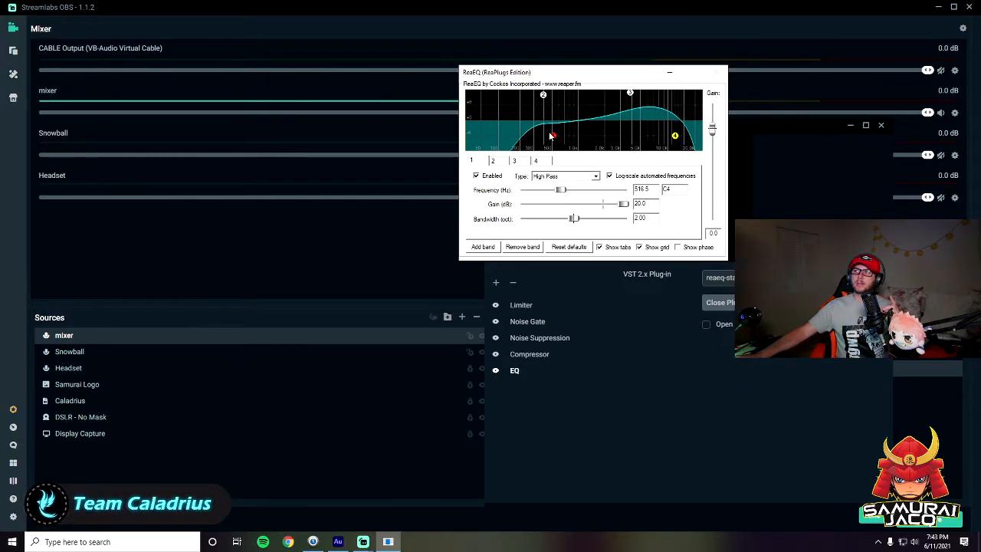
drag(543, 94, 579, 99)
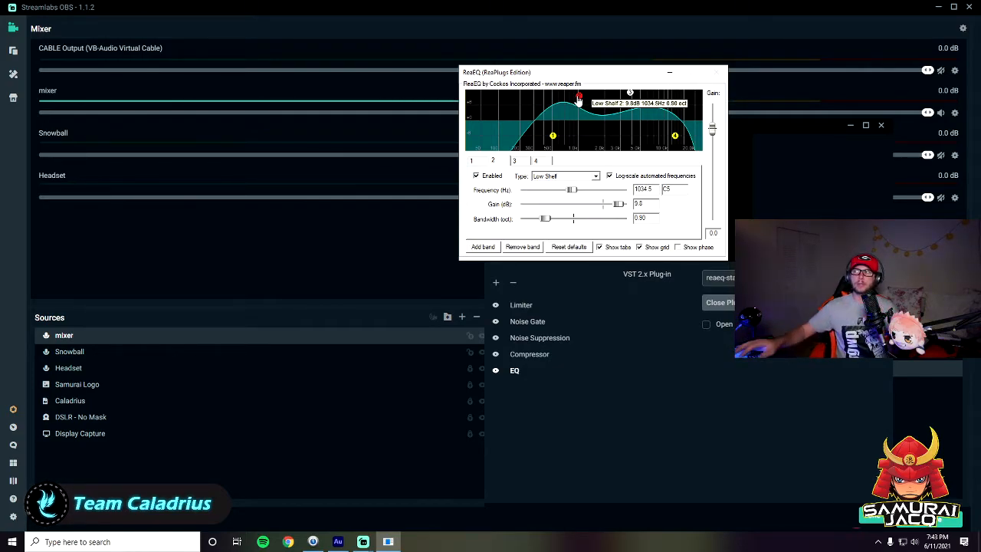
drag(552, 136, 527, 136)
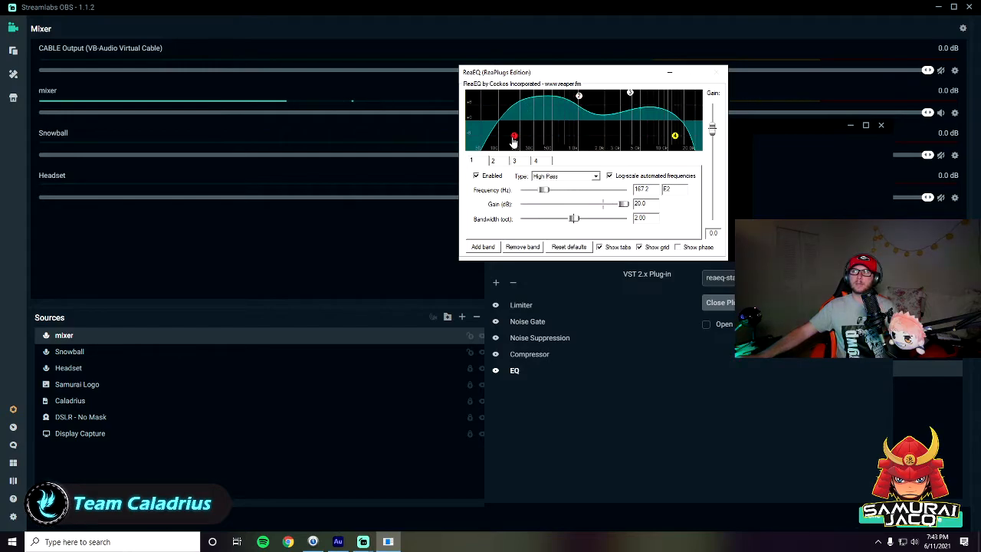
Set the EQ's low shelf to about 442.7 Hz and 7.6 dB, lower the high-pass frequency slightly, and close the EQ and filters
drag(579, 96, 548, 101)
drag(514, 135, 506, 136)
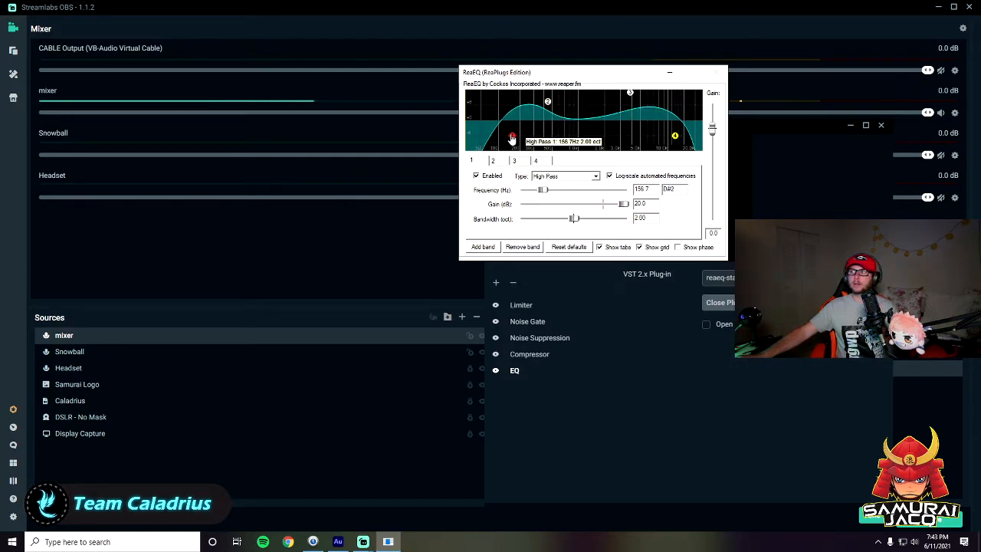
drag(549, 103, 548, 103)
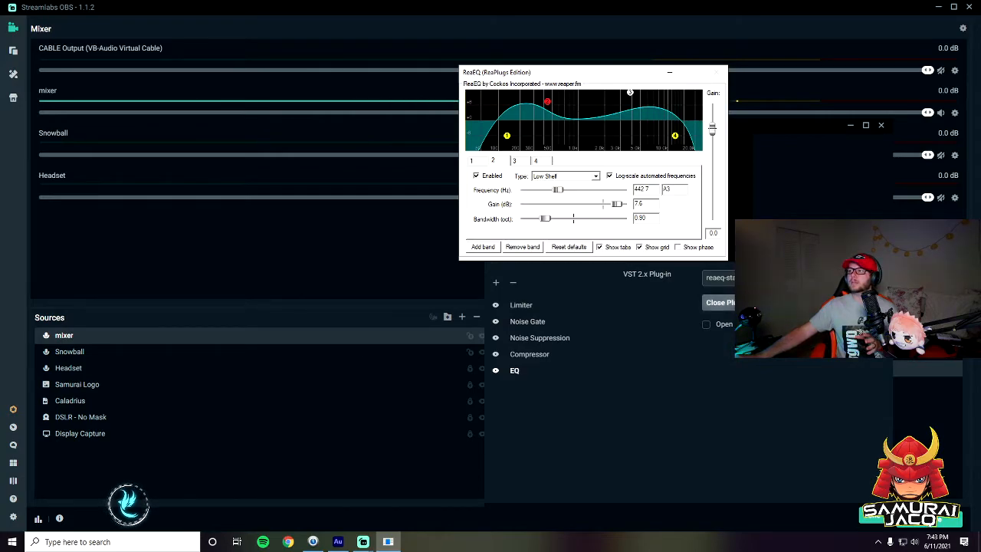
click(753, 303)
click(882, 126)
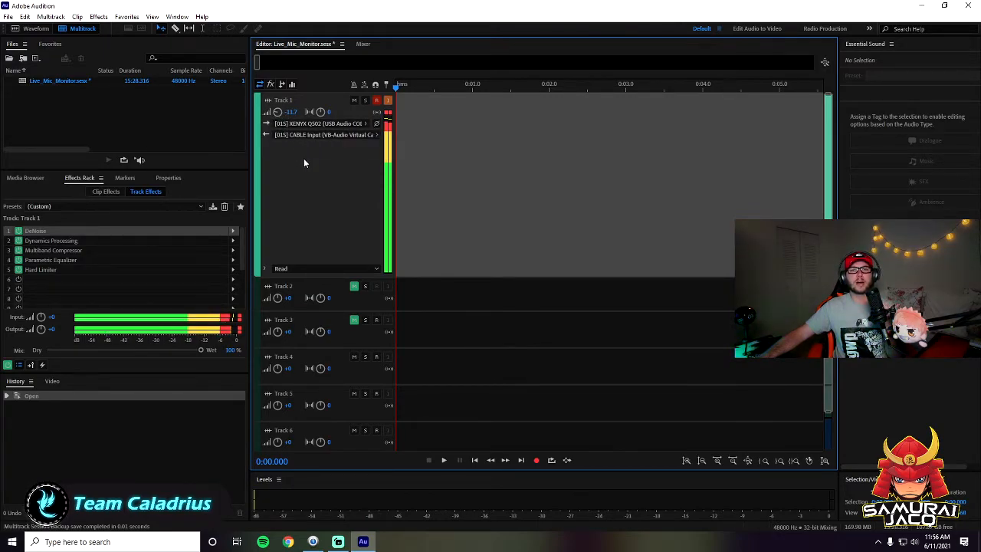
In Adobe Audition, toggle Track 1's effects rack off and on, and disable Hard Limiter, Parametric Equalizer, Multiband Compressor and Dynamics Processing
click(9, 367)
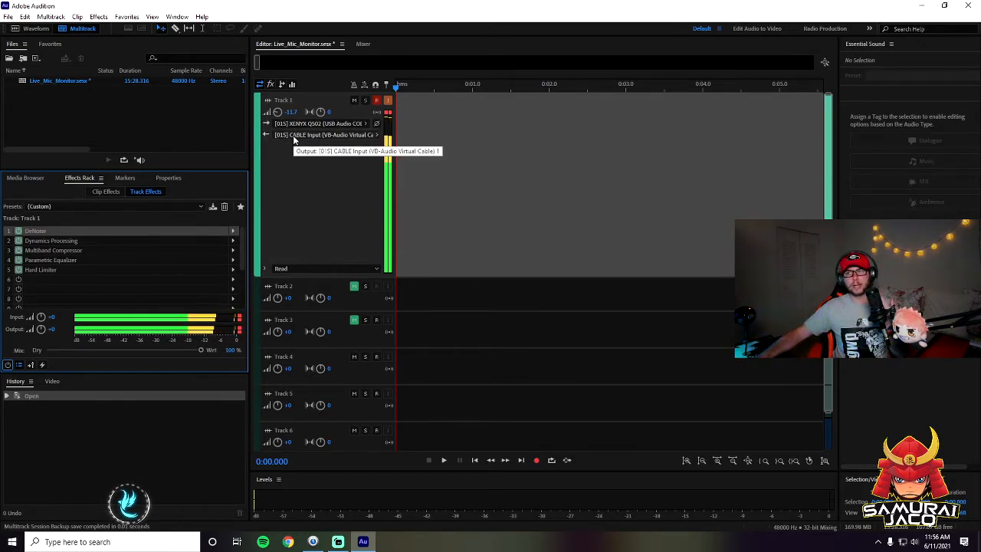
click(8, 365)
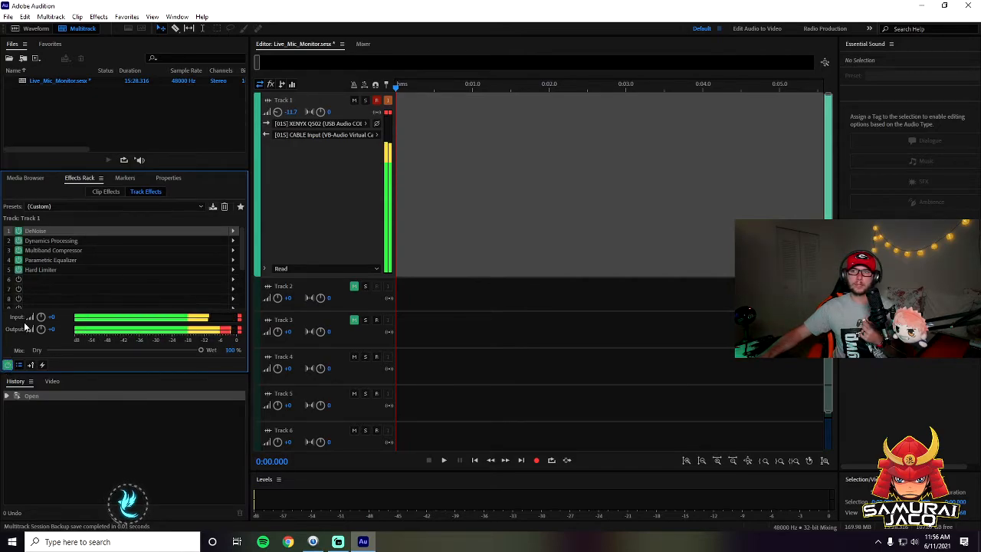
click(19, 270)
click(19, 260)
click(19, 250)
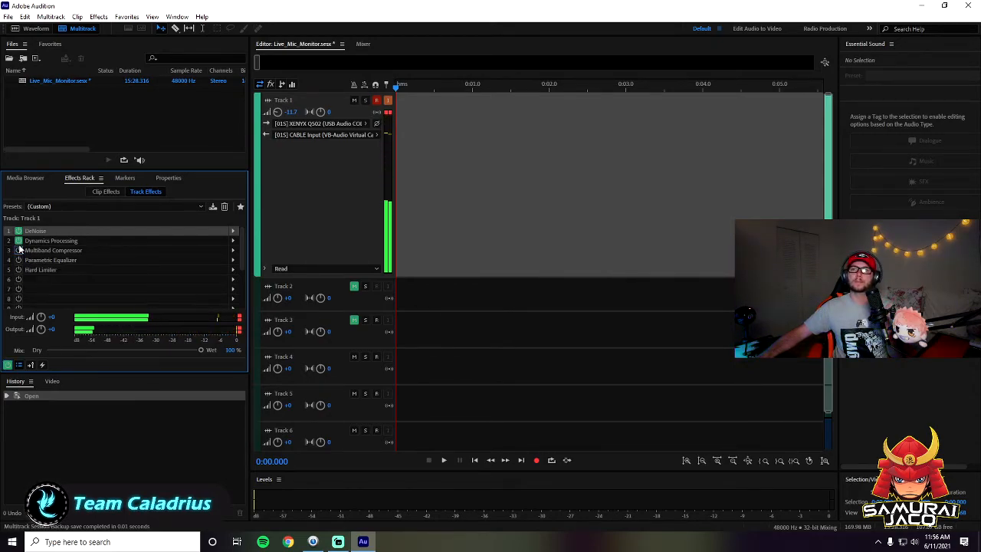
click(20, 240)
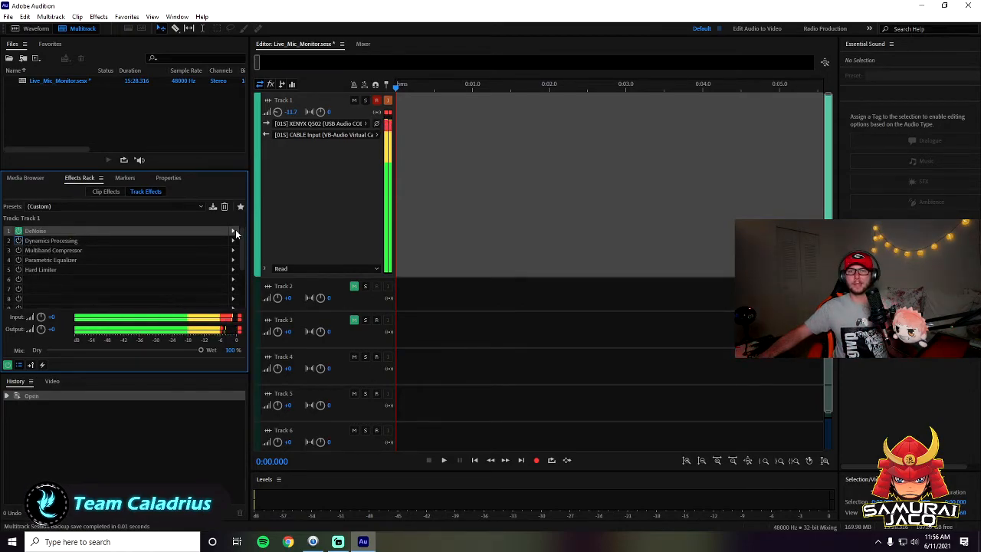
Open Track 1's DeNoise effect, examine its processing focus and amount, and close it
click(233, 231)
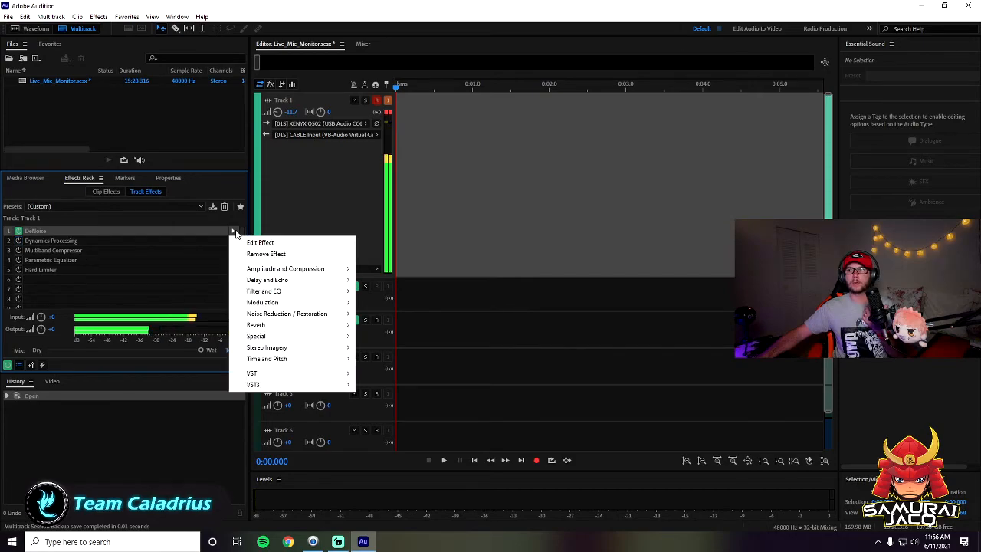
click(261, 241)
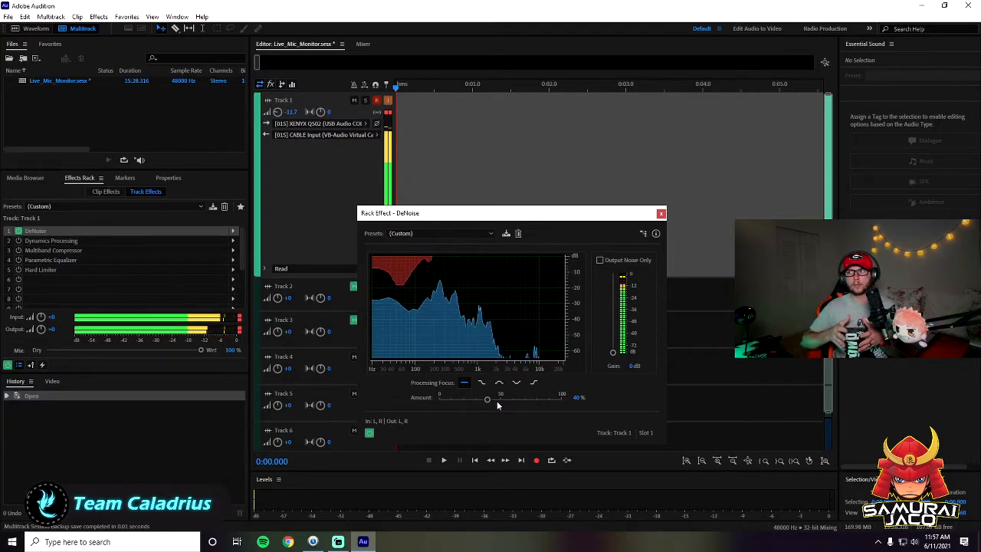
click(662, 214)
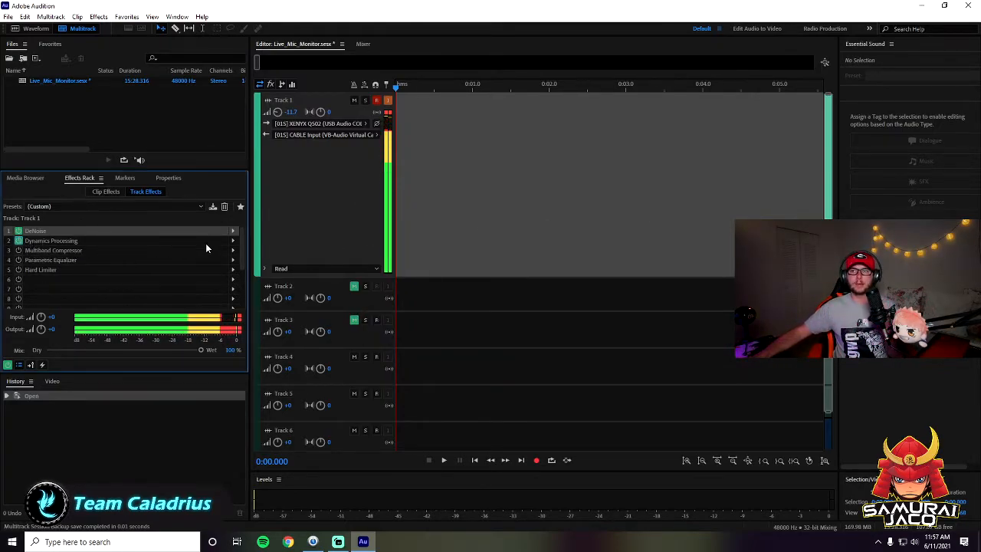
Open Track 1's Dynamics Processing effect, examine its curve and segment thresholds, and close it
click(233, 241)
click(257, 252)
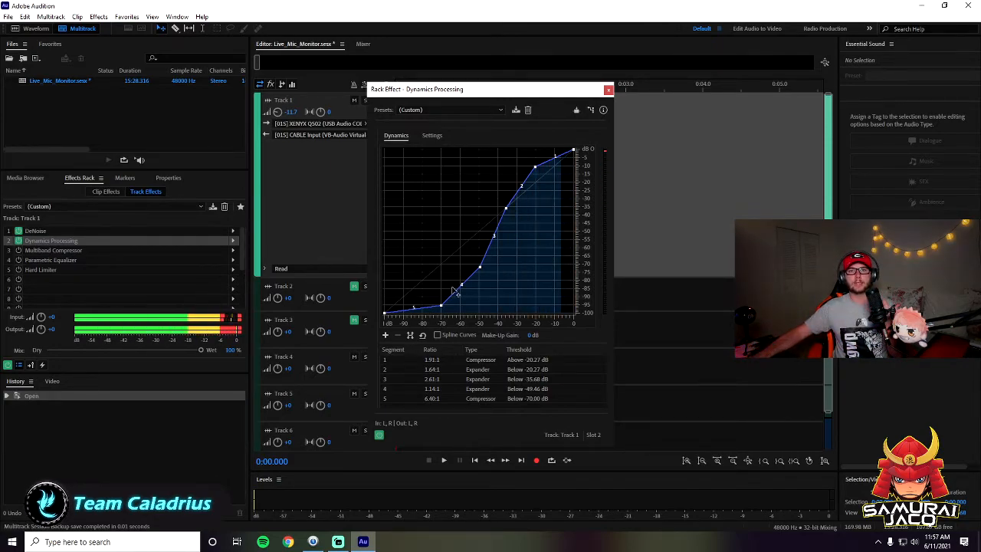
click(608, 89)
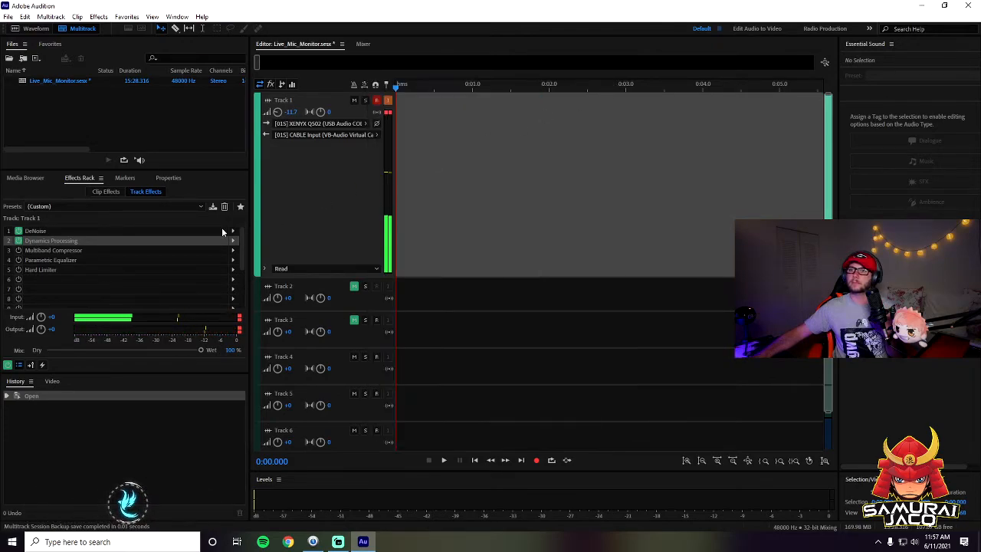
Enable the Multiband Compressor on Track 1, review its band and limiter settings, and close it
click(19, 252)
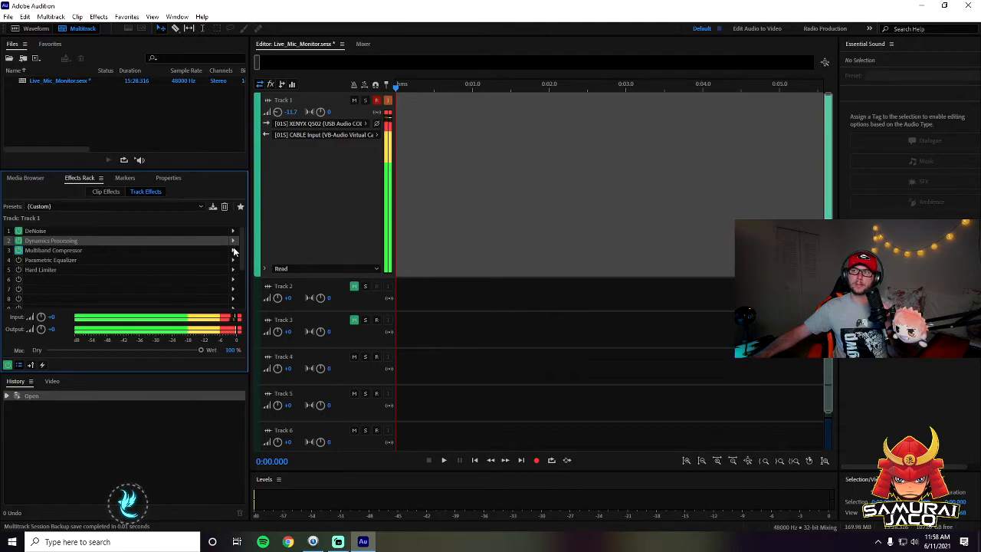
click(234, 251)
click(278, 262)
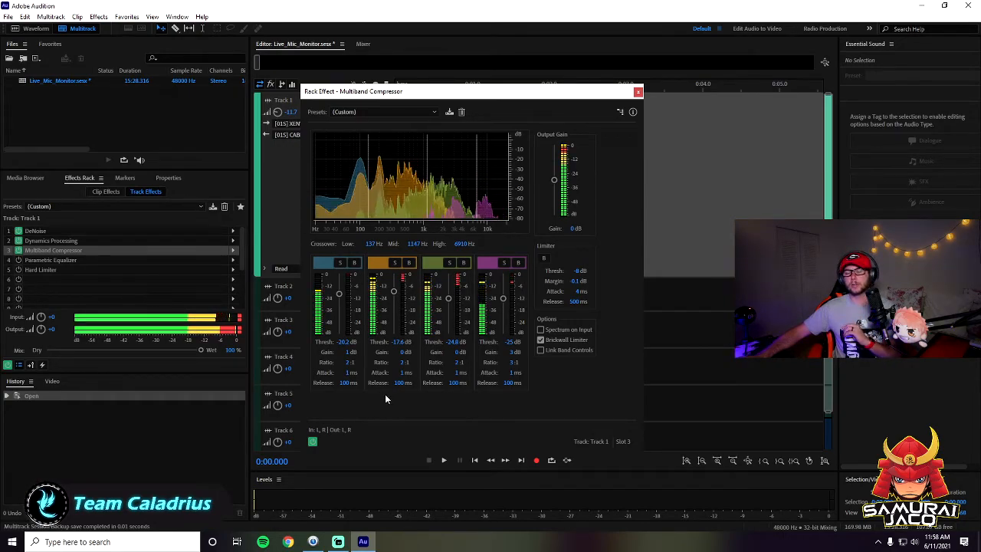
click(638, 92)
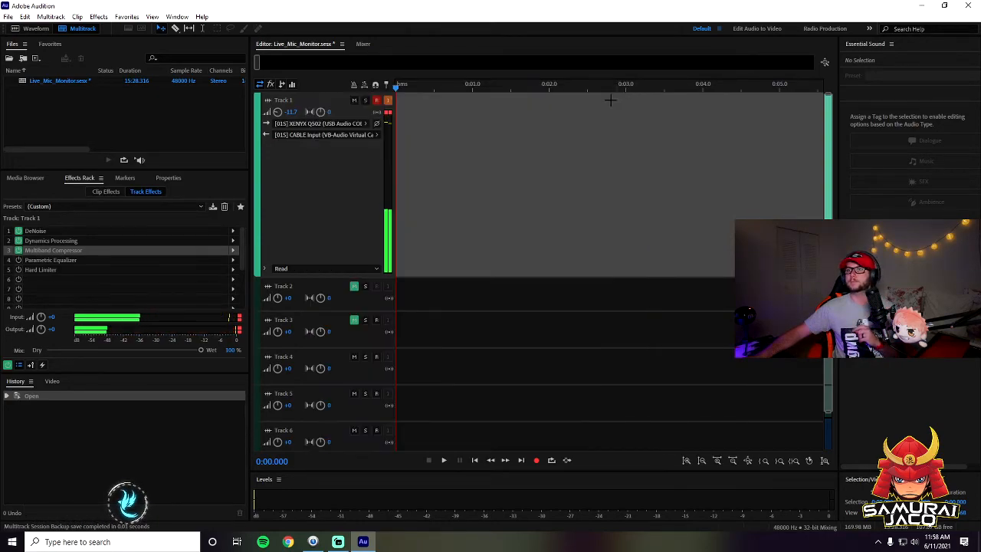
Enable the Parametric Equalizer on Track 1, review its curve and available presets without changing them, and close it
click(18, 261)
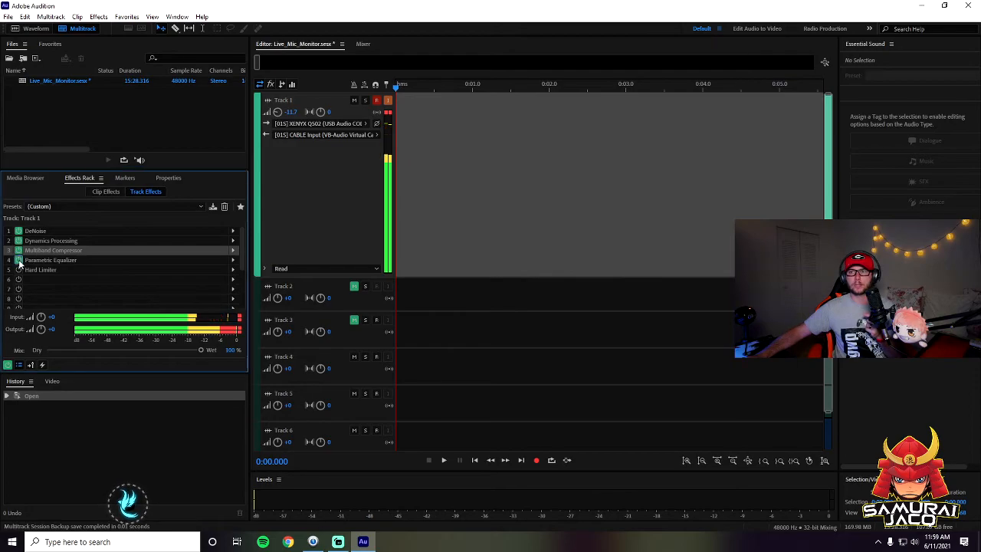
click(233, 259)
click(256, 271)
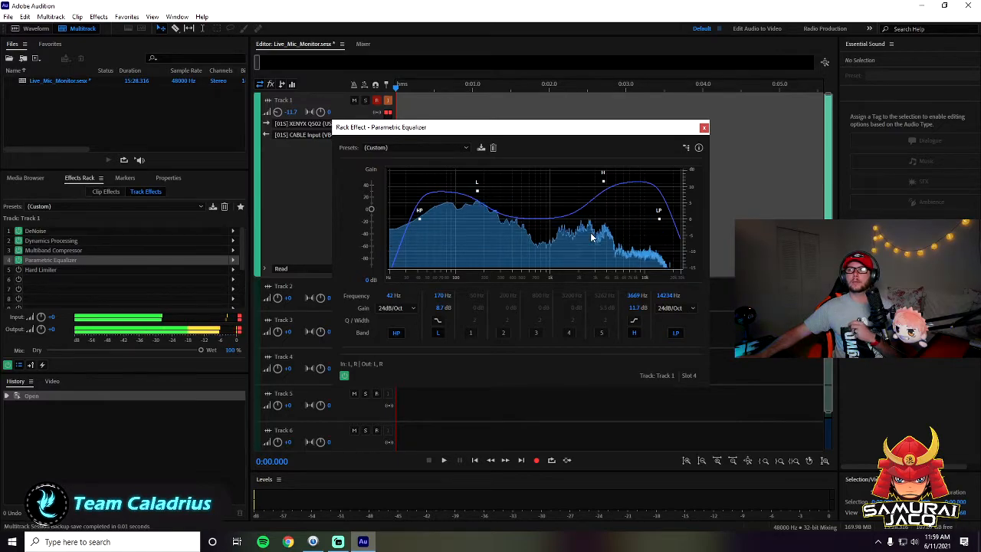
click(466, 148)
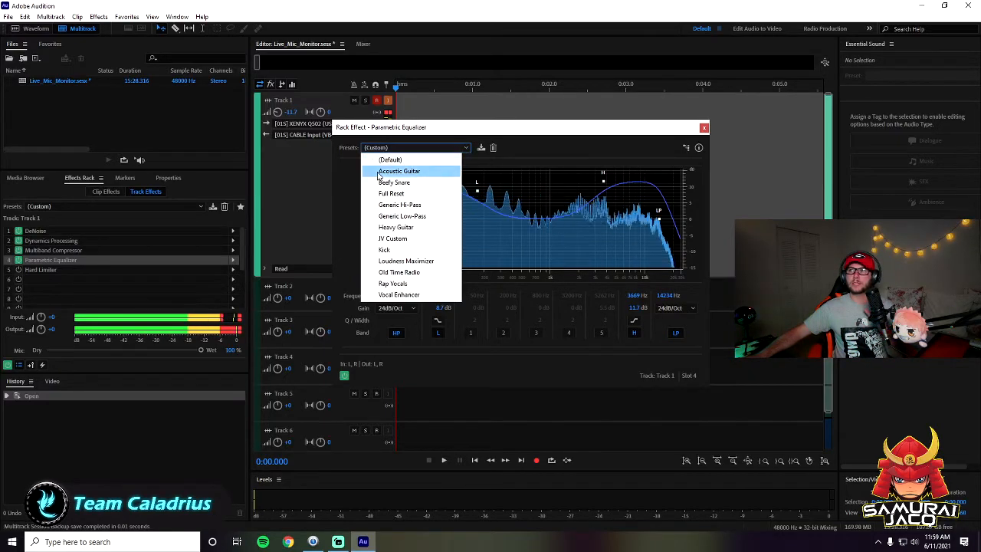
click(535, 143)
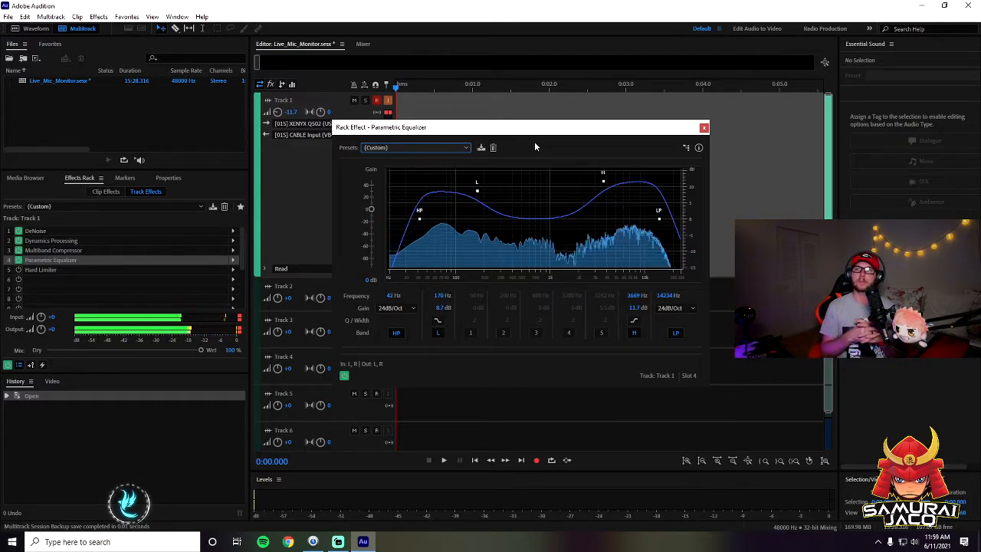
click(704, 128)
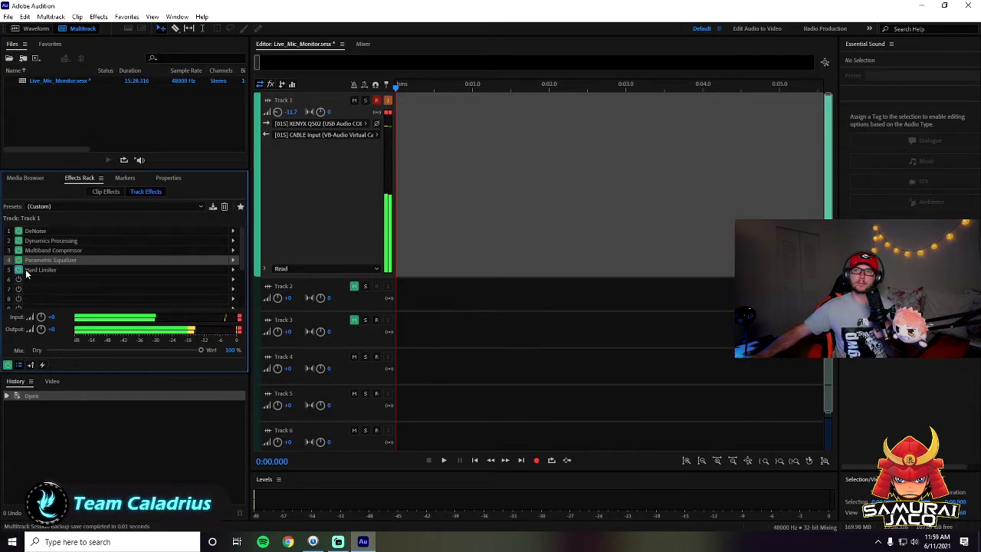
Open Track 1's Hard Limiter, examine its maximum amplitude and input boost settings, and close it
click(234, 271)
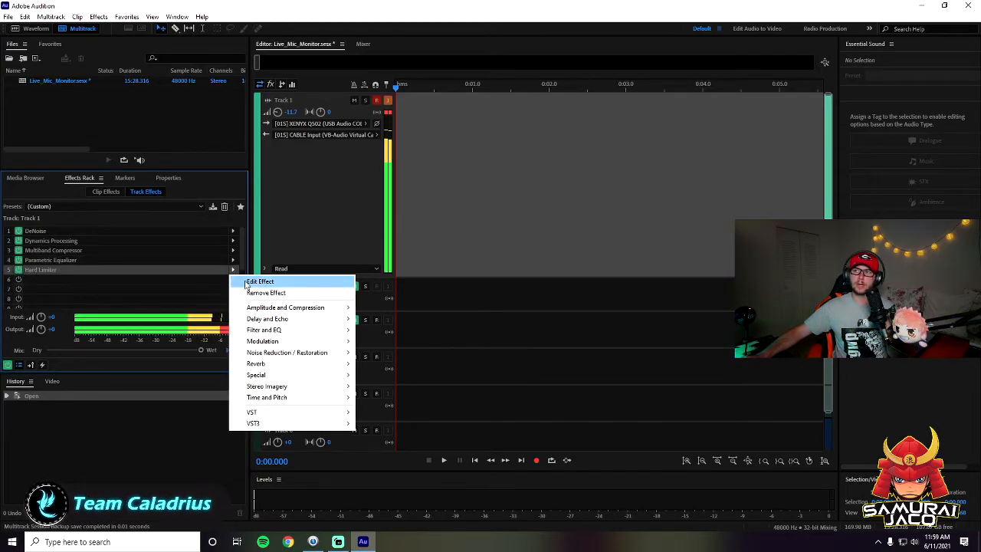
click(261, 281)
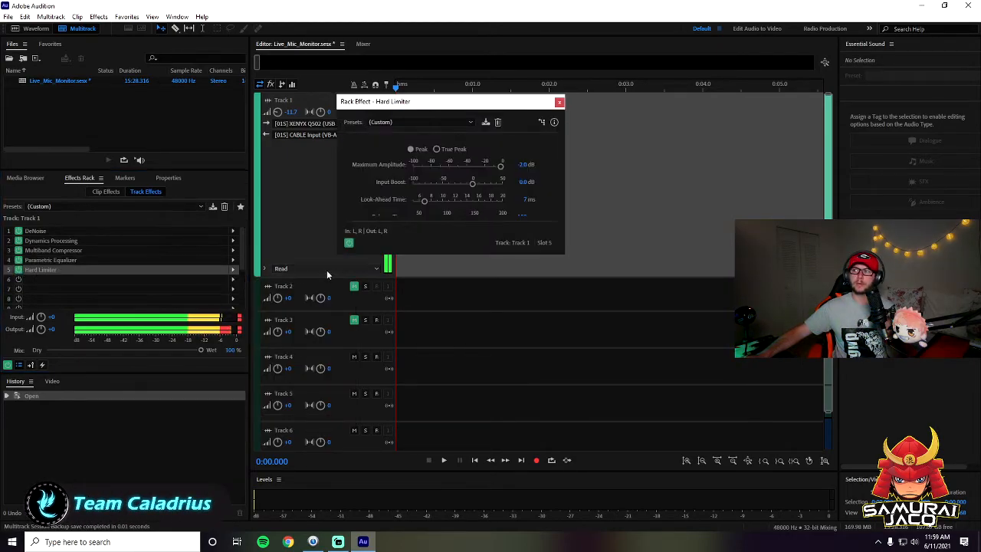
click(561, 102)
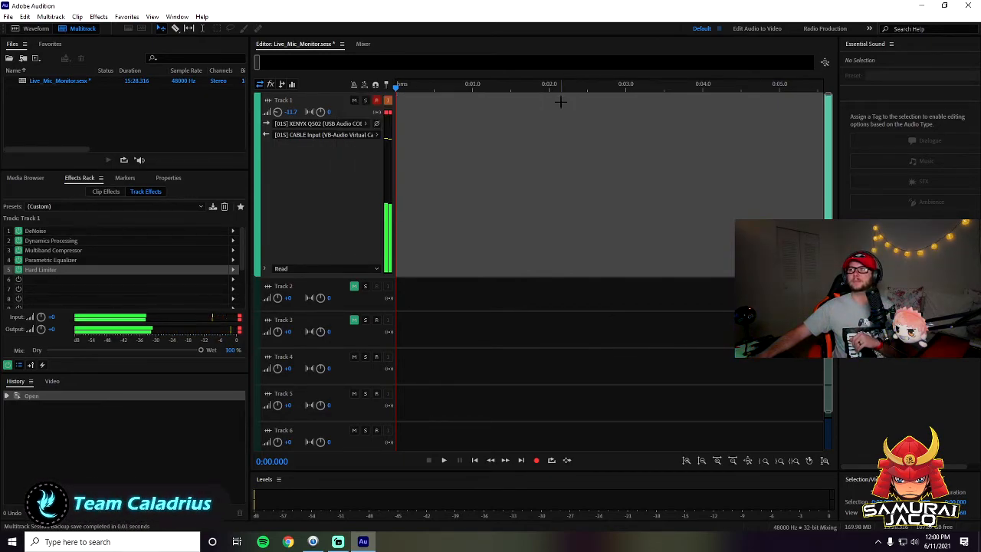